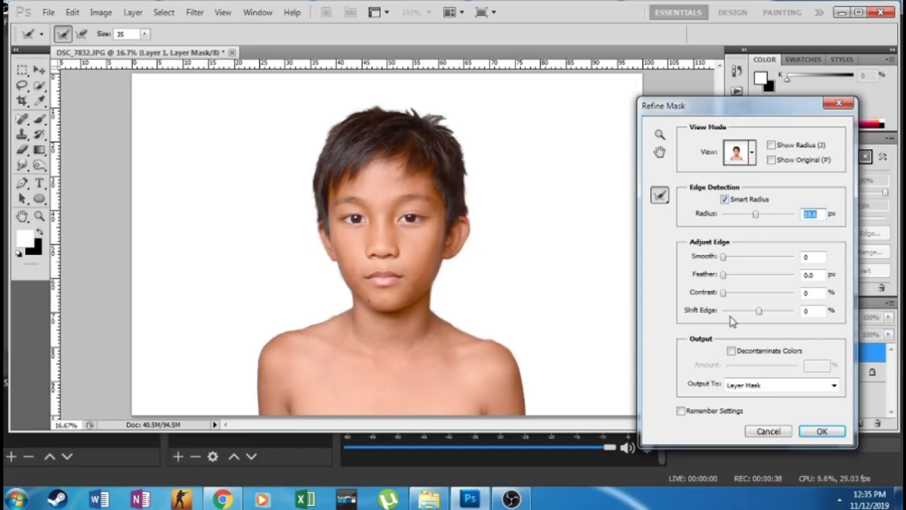
- Apply the Refine Mask result to clean the boy's hair edges
left_click(823, 431)
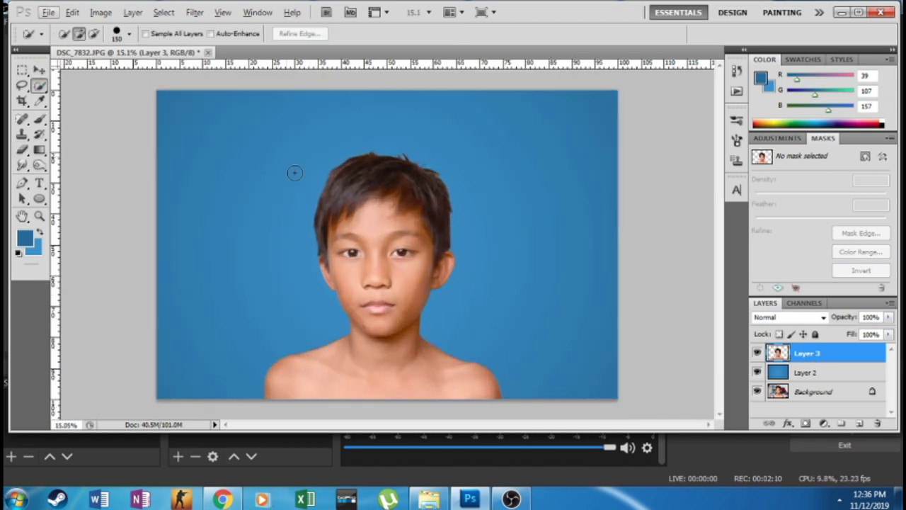
- Lasso the side slices and paint out the shoulder seam with a 500 px brush
left_click(22, 86)
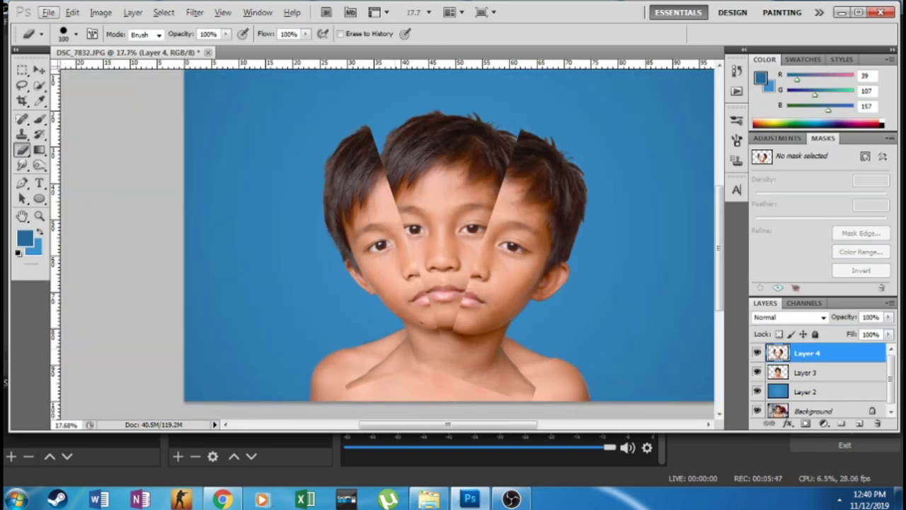
left_click(75, 33)
key("Return")
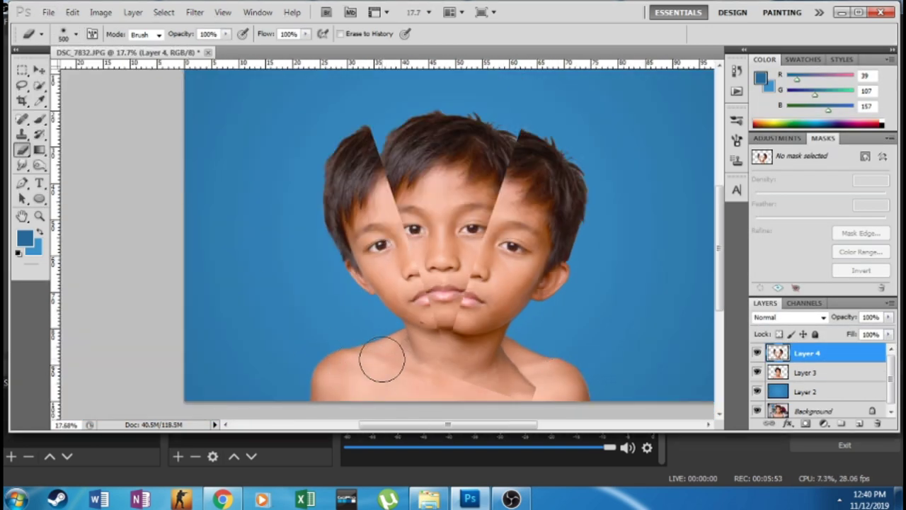
left_click_drag(411, 375, 513, 355)
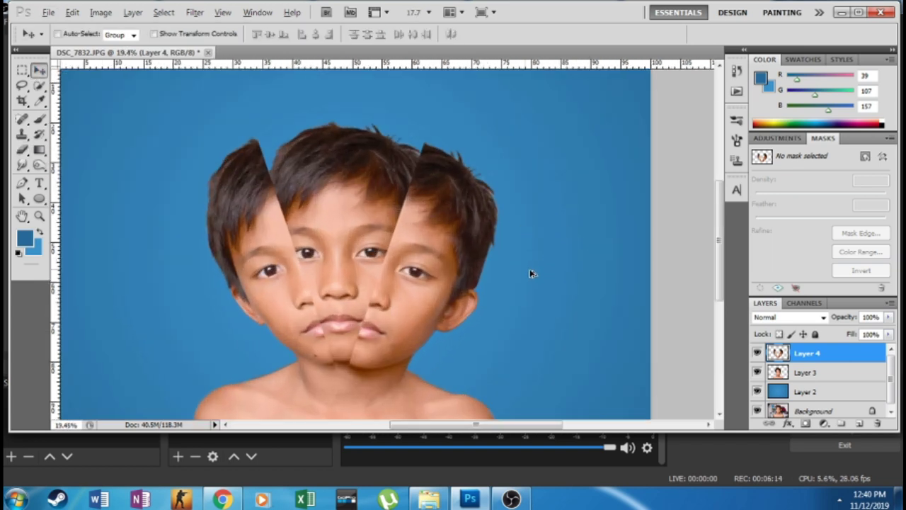
- Pick the pale skin tone f7ccbe as the foreground colour
left_click(39, 101)
left_click(25, 238)
left_click_drag(785, 213, 786, 327)
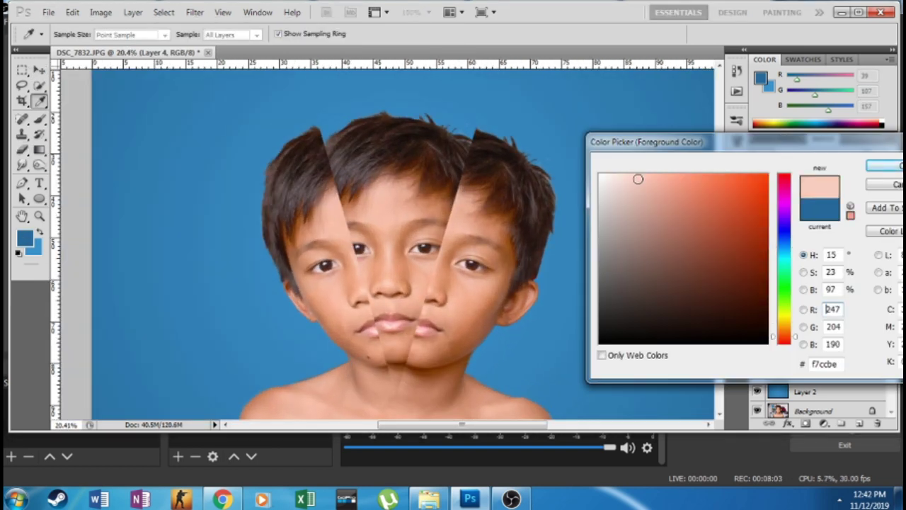
- Paint pale skin strips along both slice seams with a soft round brush
scroll(84, 147, "up", 1)
left_click(84, 146)
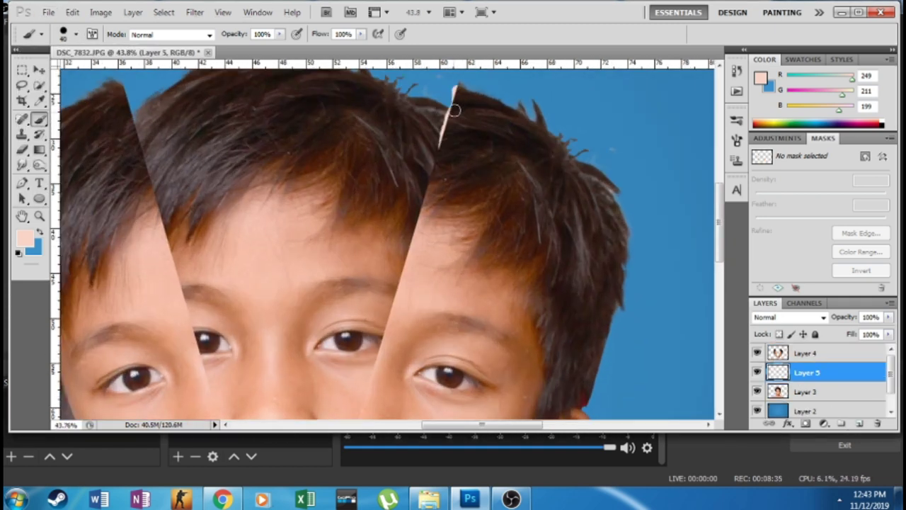
scroll(399, 306, "down", 3)
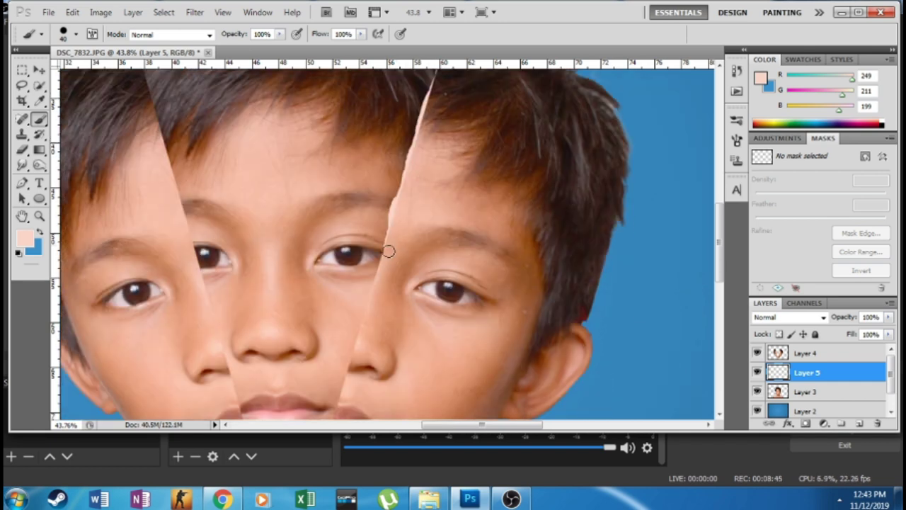
scroll(381, 267, "down", 3)
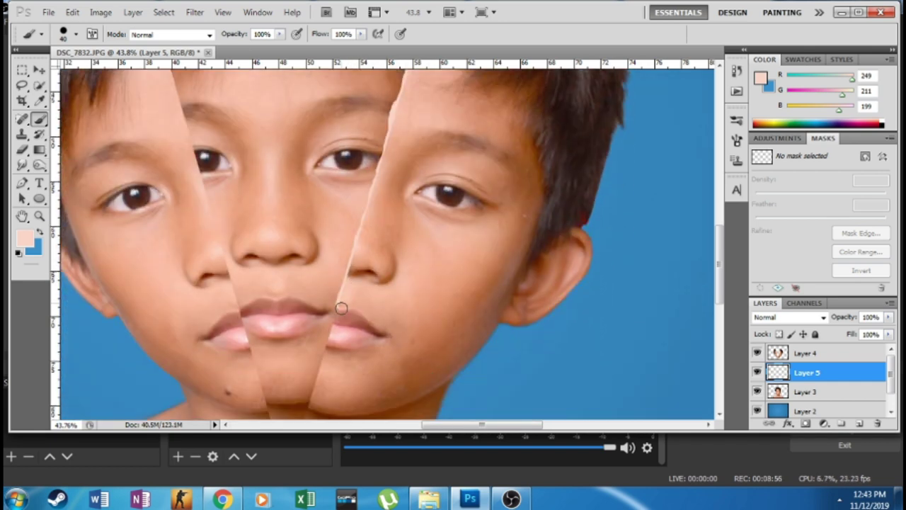
scroll(314, 397, "up", 5)
scroll(212, 213, "down", 2)
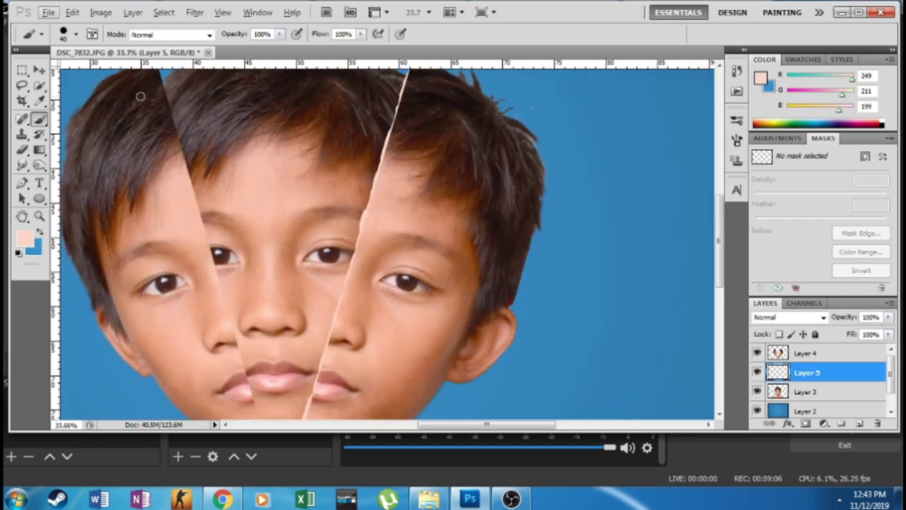
scroll(150, 106, "up", 2)
scroll(151, 107, "up", 1)
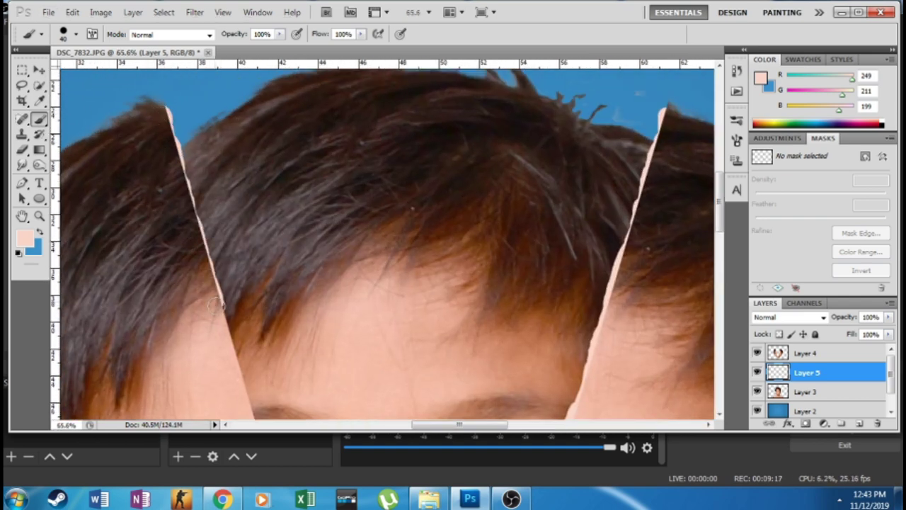
scroll(225, 193, "down", 5)
scroll(263, 323, "down", 6)
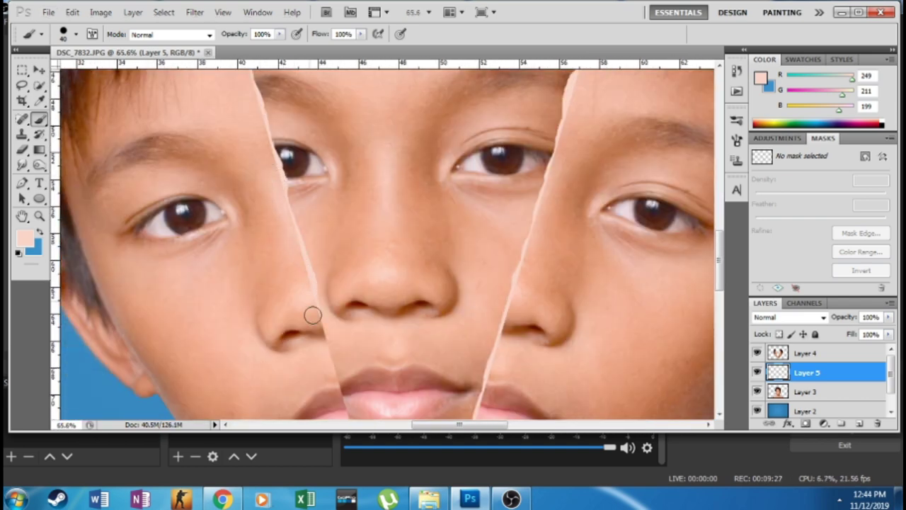
scroll(313, 315, "down", 5)
scroll(380, 384, "down", 5)
left_click_drag(383, 239, 388, 279)
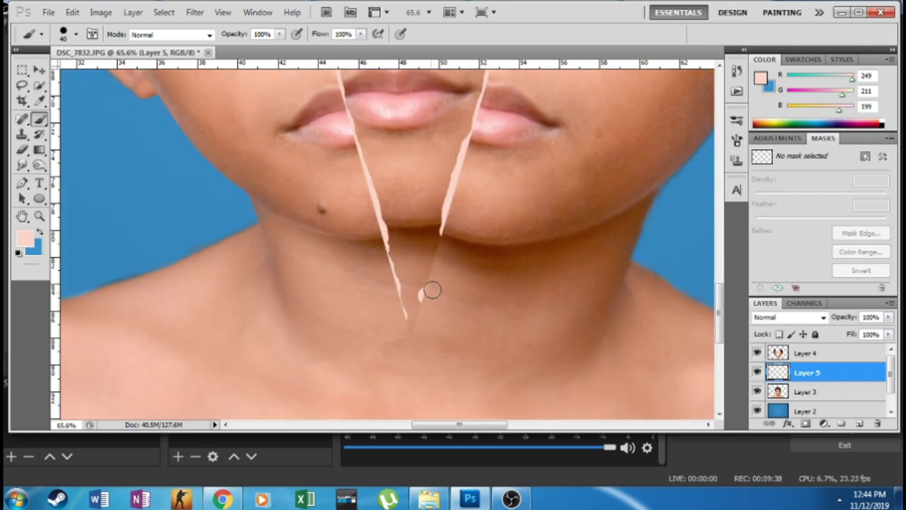
scroll(422, 293, "down", 5)
scroll(422, 293, "up", 2)
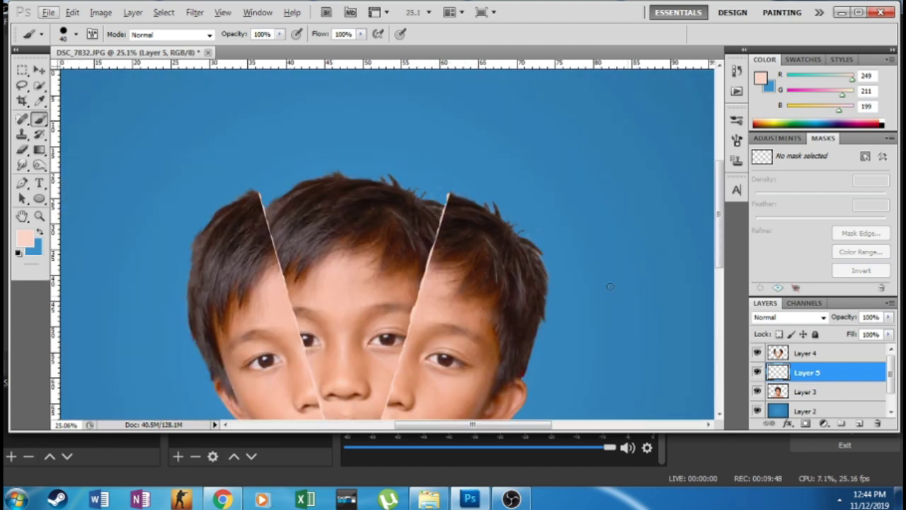
- Sample a peach colour and paint the seam tips at the hairline
key("i")
left_click(25, 237)
key("Return")
key("b")
scroll(308, 159, "down", 3)
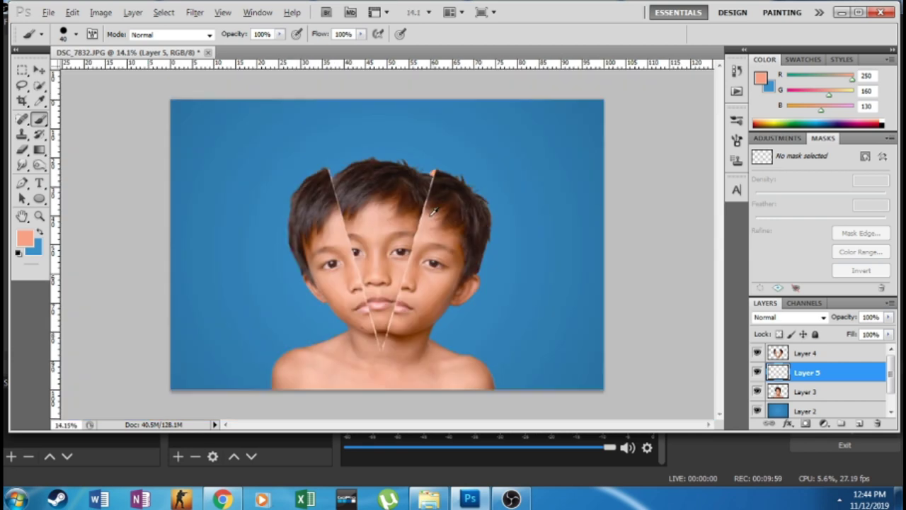
scroll(308, 159, "up", 3)
scroll(309, 161, "up", 3)
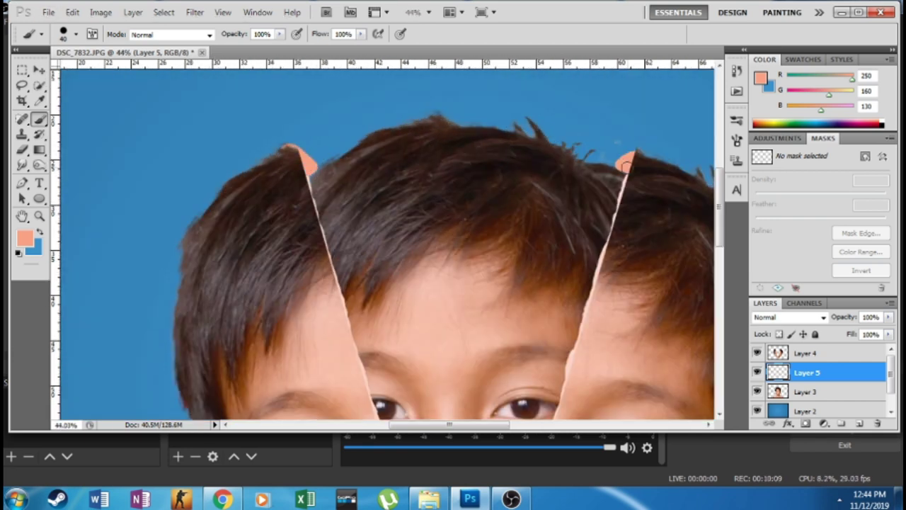
- Dodge and burn the slice edges, darkening the pink tip in the hair, then select Layer 5
key("e")
scroll(447, 145, "down", 2)
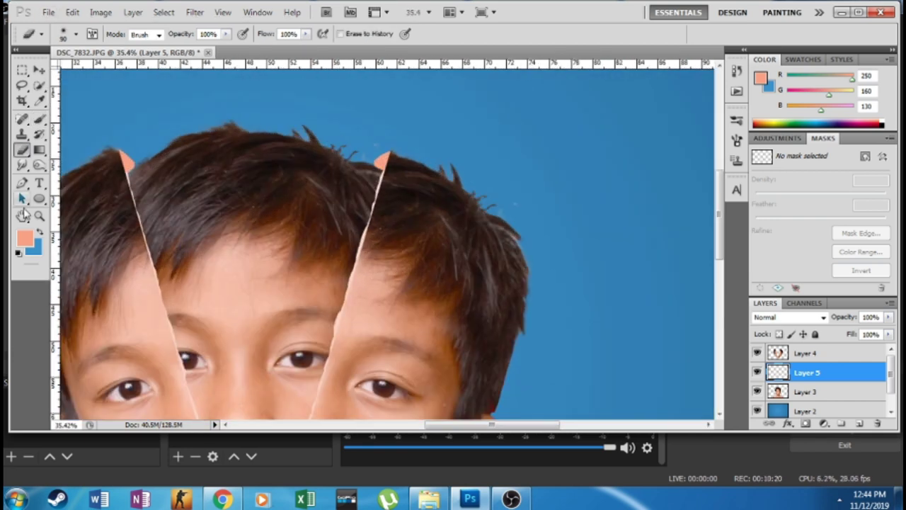
left_click(39, 165)
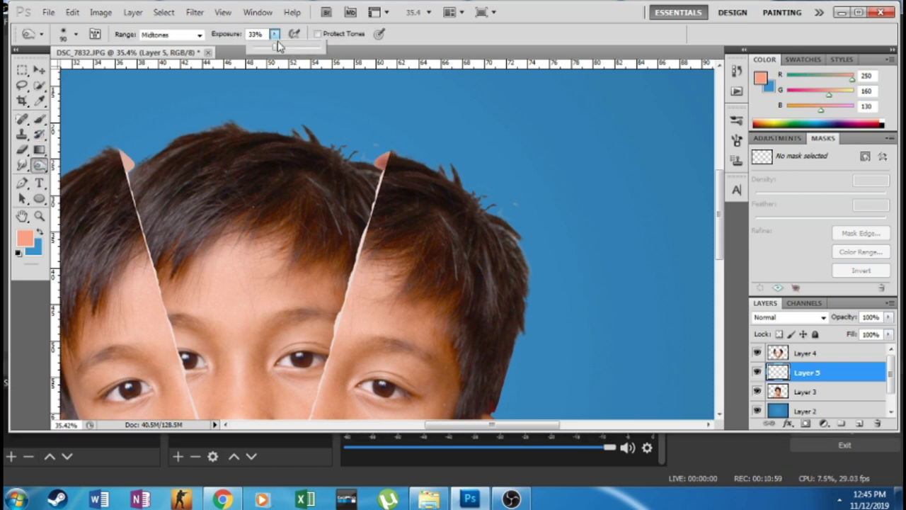
left_click(386, 152)
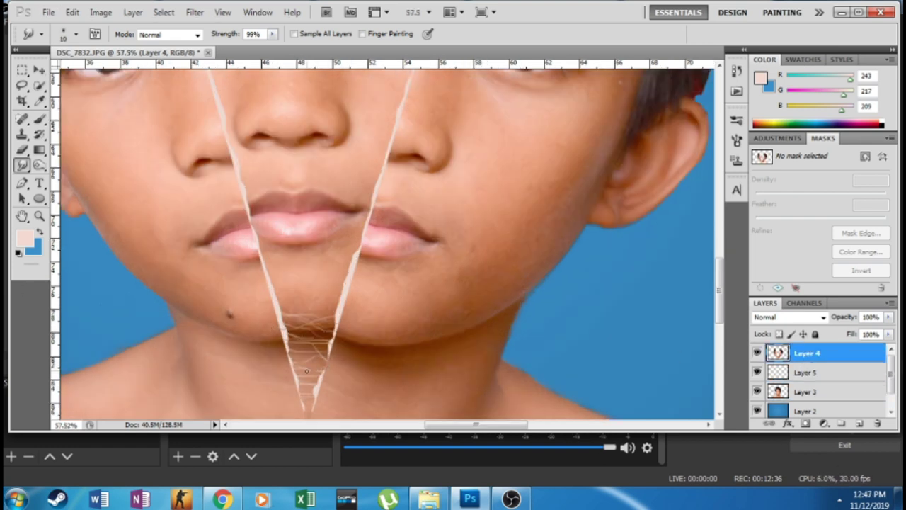
left_click(817, 369)
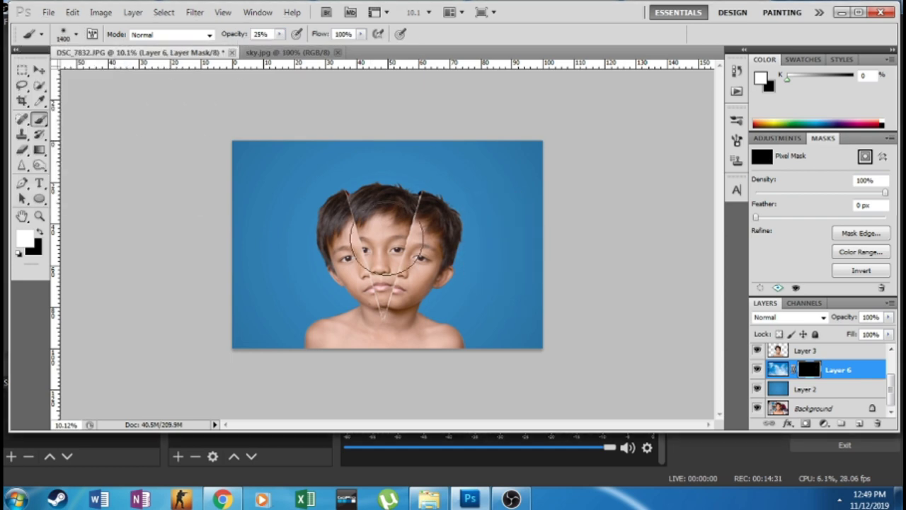
- Brush soft clouds into the sky mask and open the wood texture image
left_click_drag(507, 265, 352, 254)
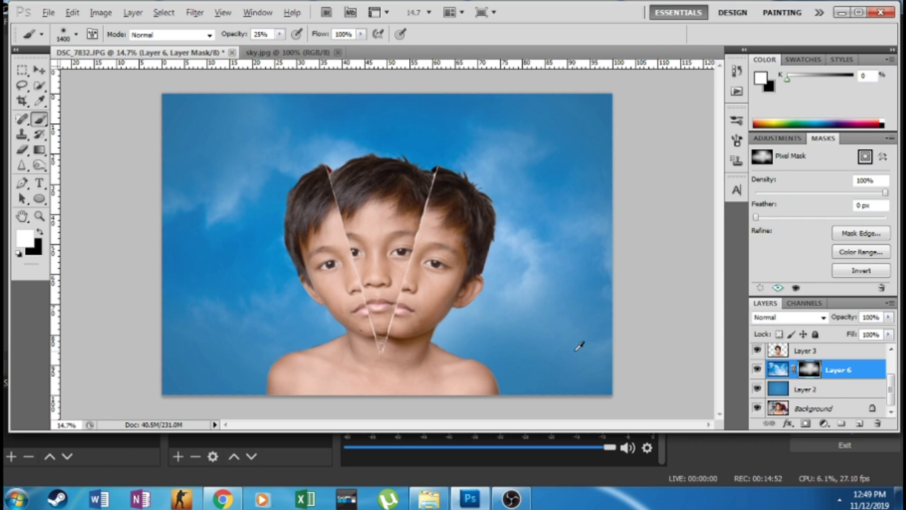
key("ctrl+o")
left_click(295, 153)
left_click(778, 320)
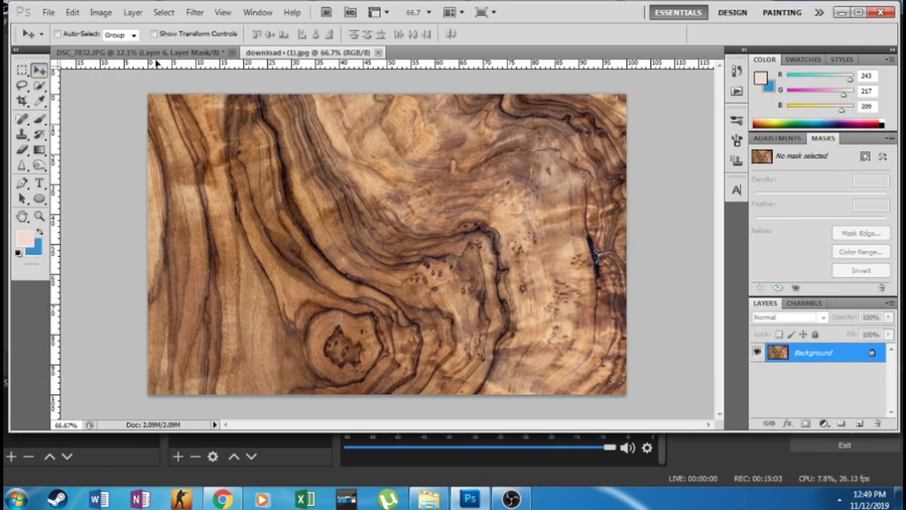
- Enlarge and rotate the wood over the face and erase it outside the centre slice
key("ctrl+t")
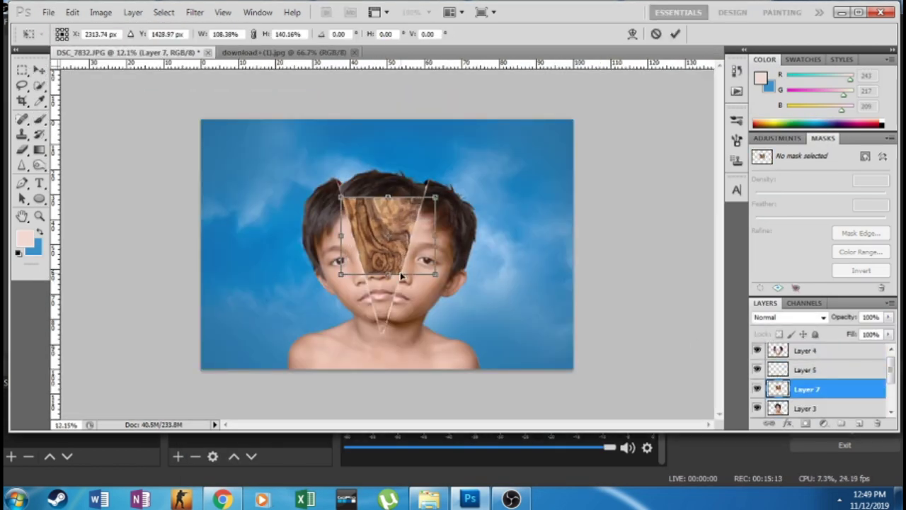
mouse_move(326, 213)
left_mouse_down()
mouse_move(299, 192)
mouse_move(162, 142)
left_mouse_up()
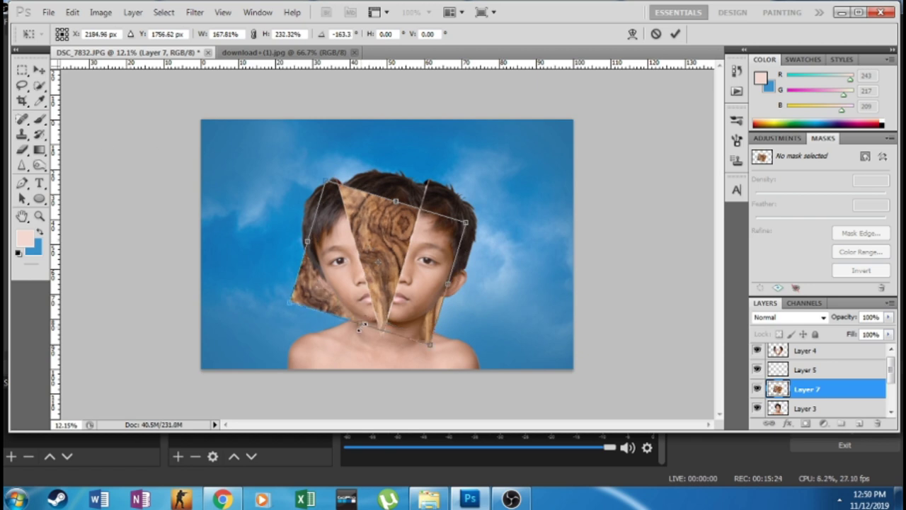
key("e")
key("Return")
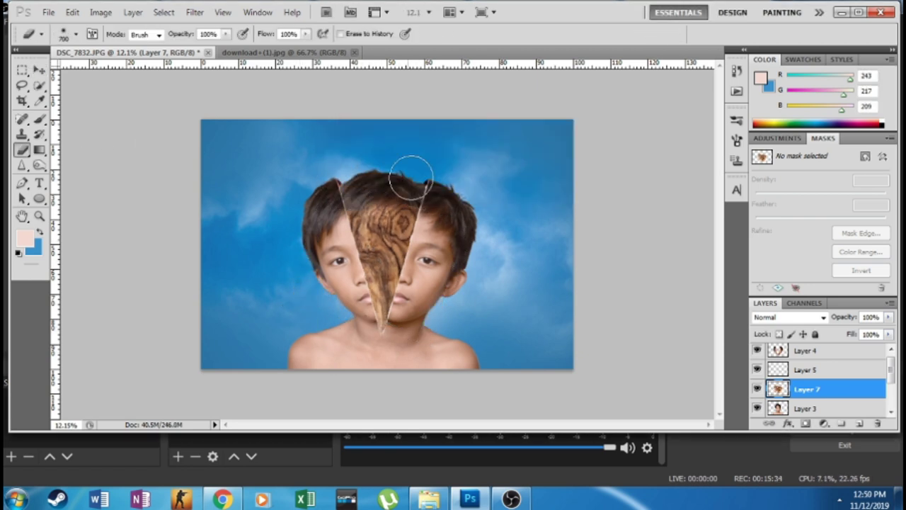
left_click_drag(889, 317, 882, 327)
- Set the wood layer's blend mode to Overlay and try a Hue/Saturation adjustment
left_click(787, 317)
left_click(775, 81)
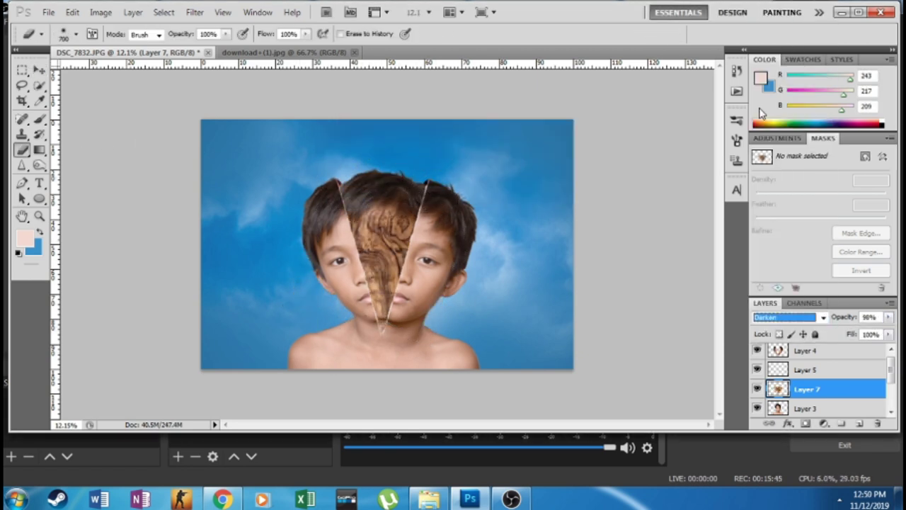
key("Down")
key("Down")
key("Down")
scroll(405, 242, "up", 5)
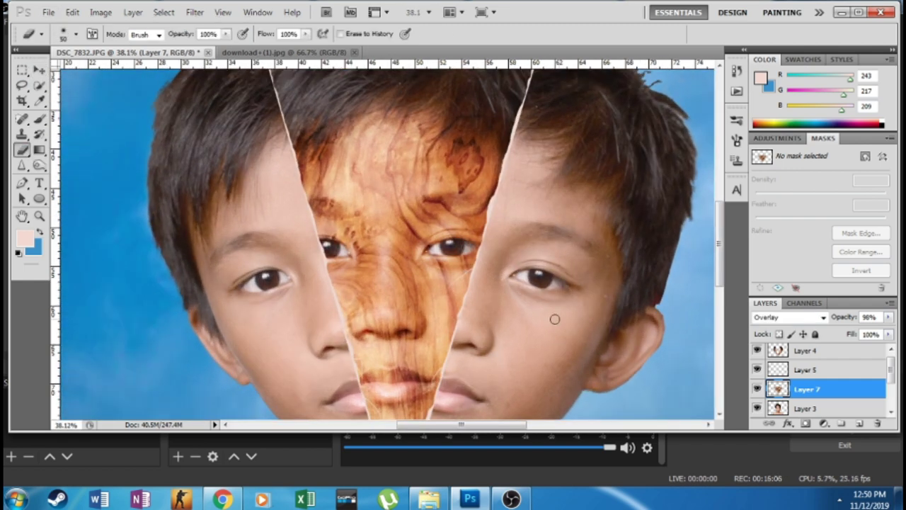
scroll(554, 319, "down", 4)
key("ctrl+u")
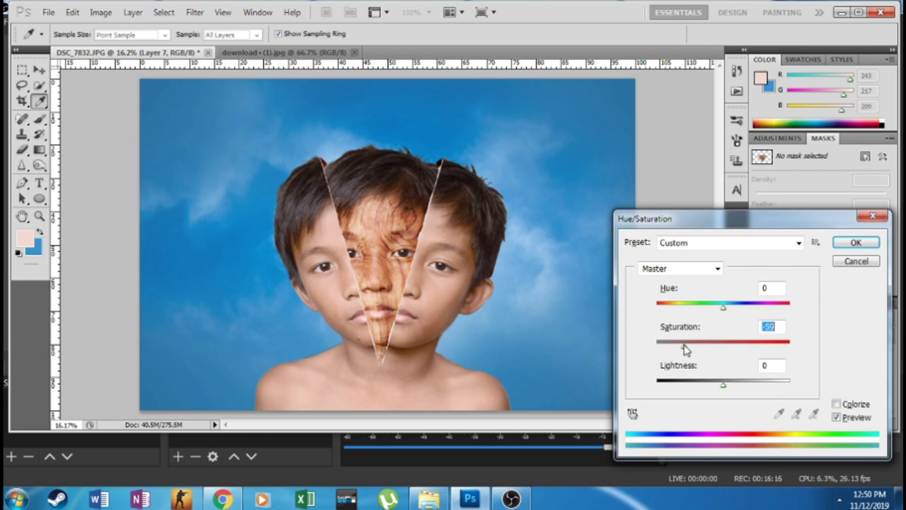
key("Return")
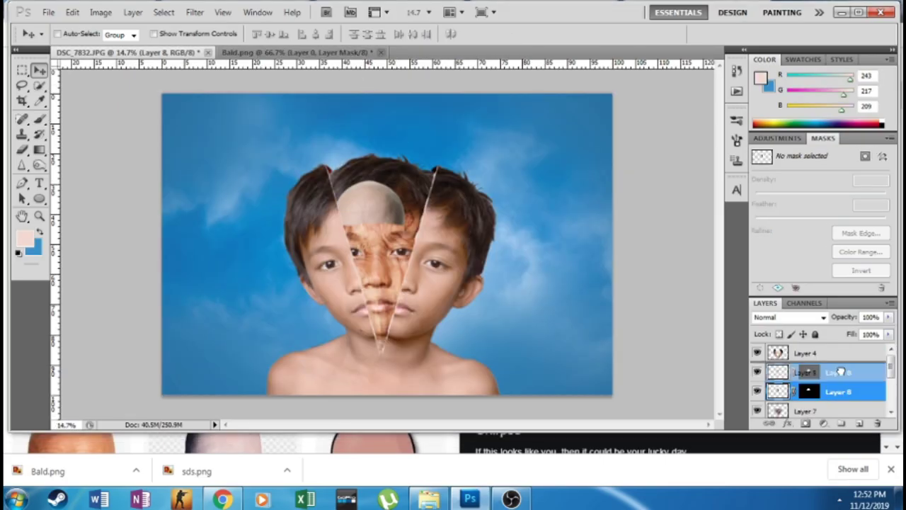
- Enlarge the bald head over the centre slice and delete the wood texture layer
left_click_drag(841, 372, 841, 369)
key("ctrl+t")
left_click_drag(334, 173, 301, 152)
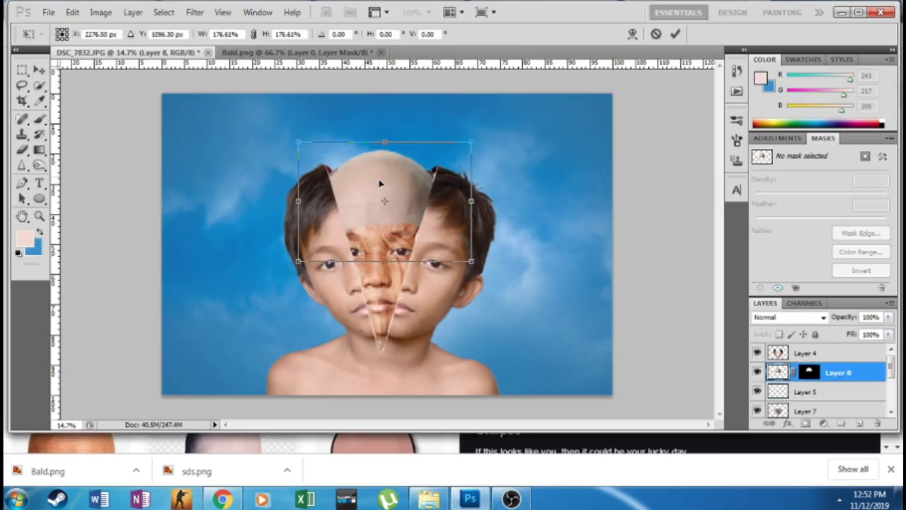
key("Return")
left_click_drag(805, 411, 798, 379)
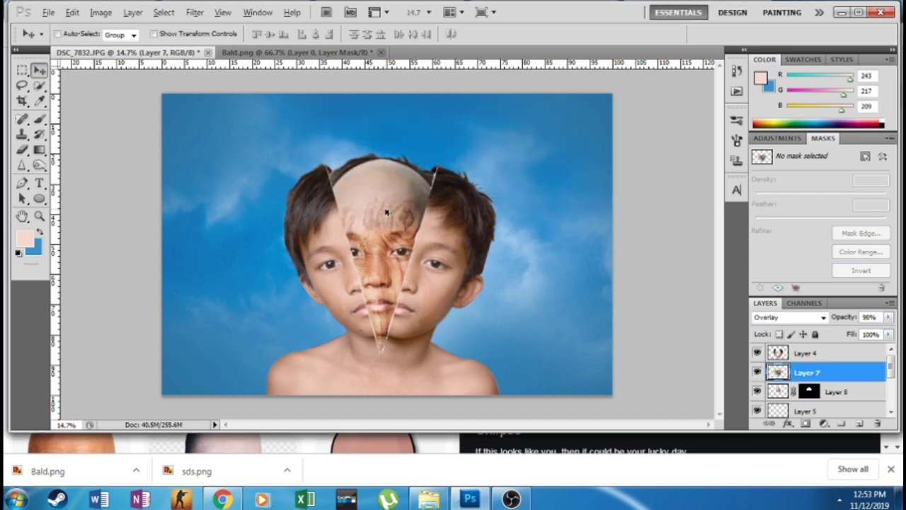
key("Delete")
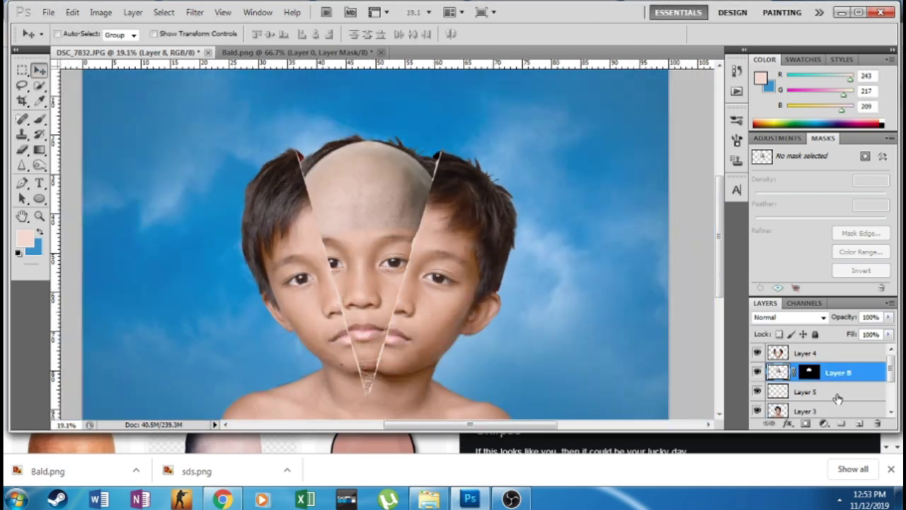
- Select Layer 3 and zoom in on the boy's head
left_click(835, 409)
key("g")
key("e")
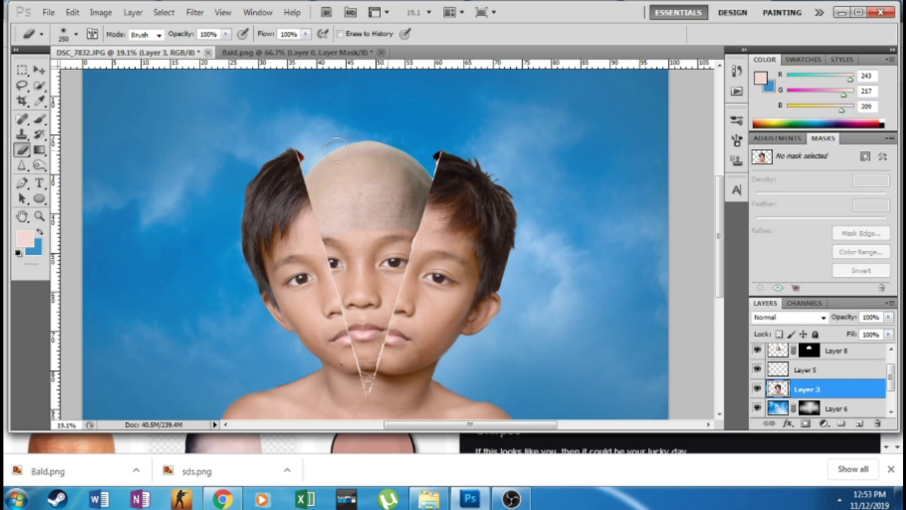
scroll(368, 221, "up", 2)
key("v")
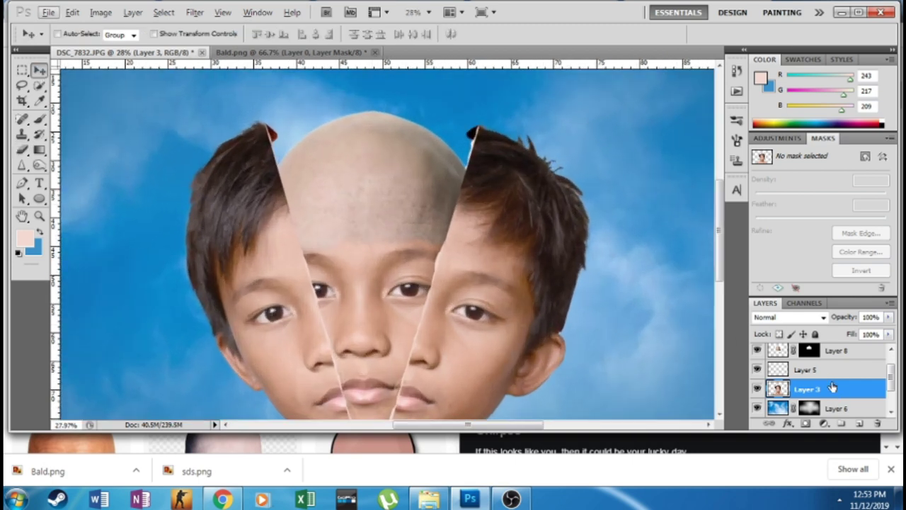
- On a new layer below Layer 3, paint black into the cut gaps with a 70 px brush
left_click(859, 423, "ctrl")
key("b")
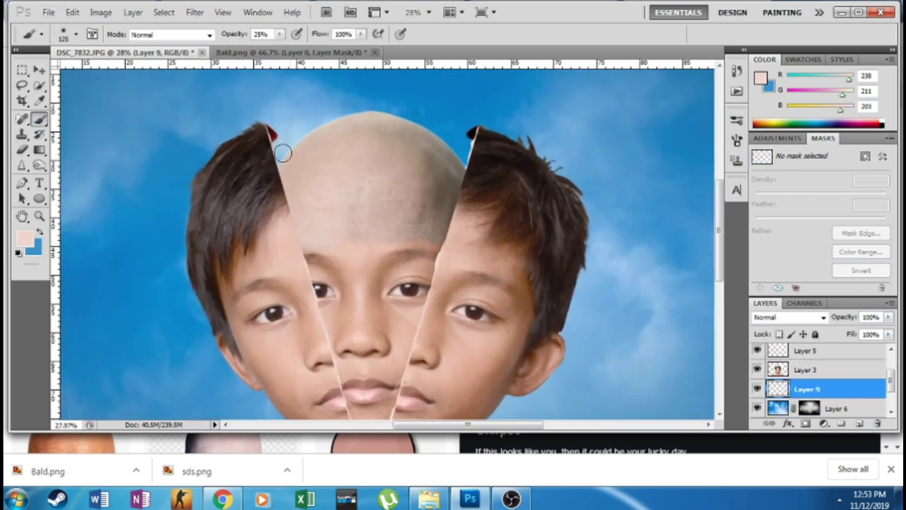
key("d")
key("0")
right_click(272, 169)
key("bracketleft")
key("bracketleft")
key("bracketleft")
left_click(272, 137)
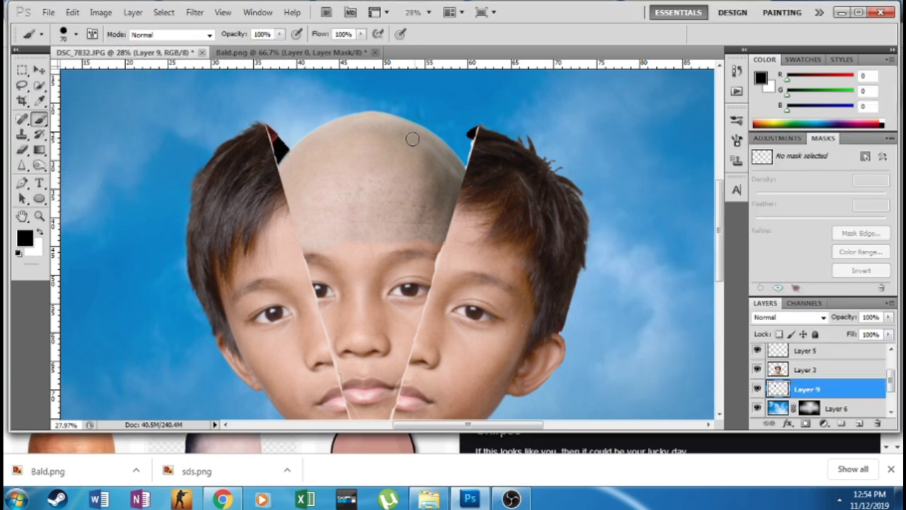
scroll(522, 168, "down", 3)
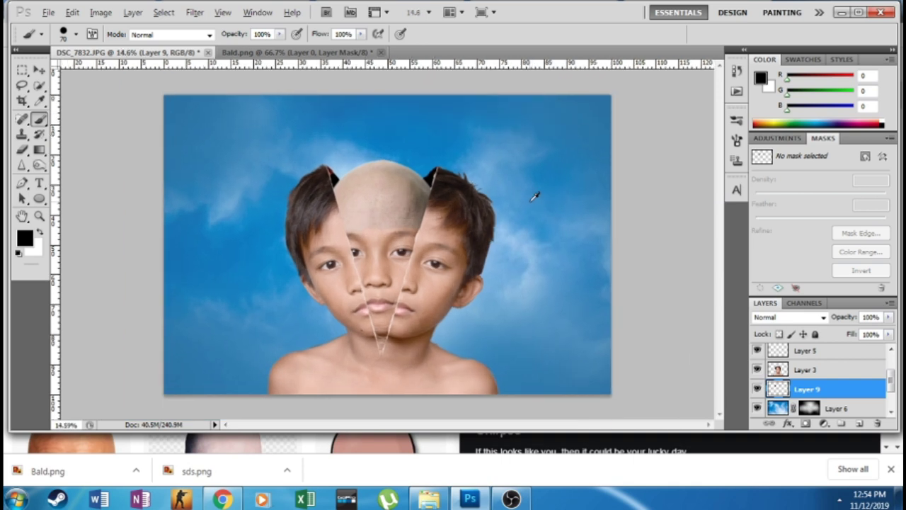
- Close Bald.png, answering its save prompt, and add a new empty layer
key("ctrl+Tab")
key("ctrl+w")
left_click(443, 178)
scroll(452, 221, "up", 2)
left_click(859, 423)
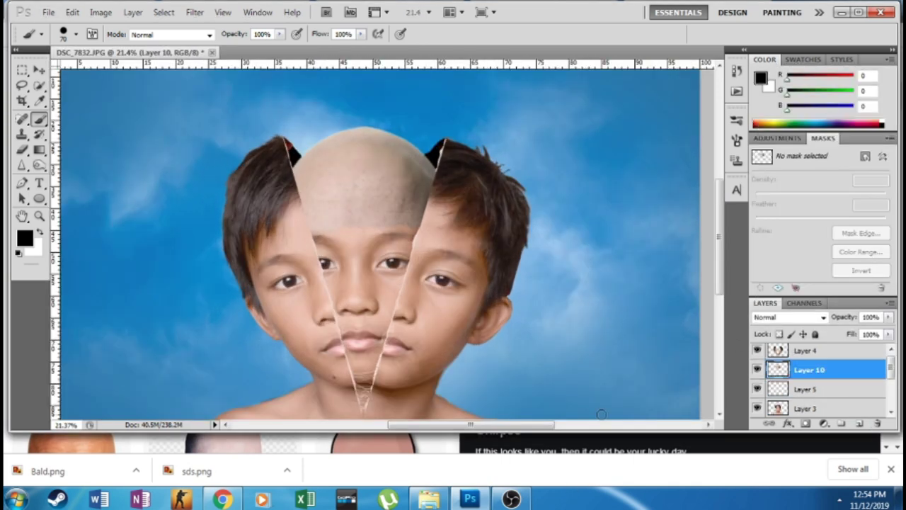
- Open download (1).jpg and drag the wood texture into the portrait
key("ctrl+u")
key("Escape")
scroll(571, 322, "down", 1)
key("e")
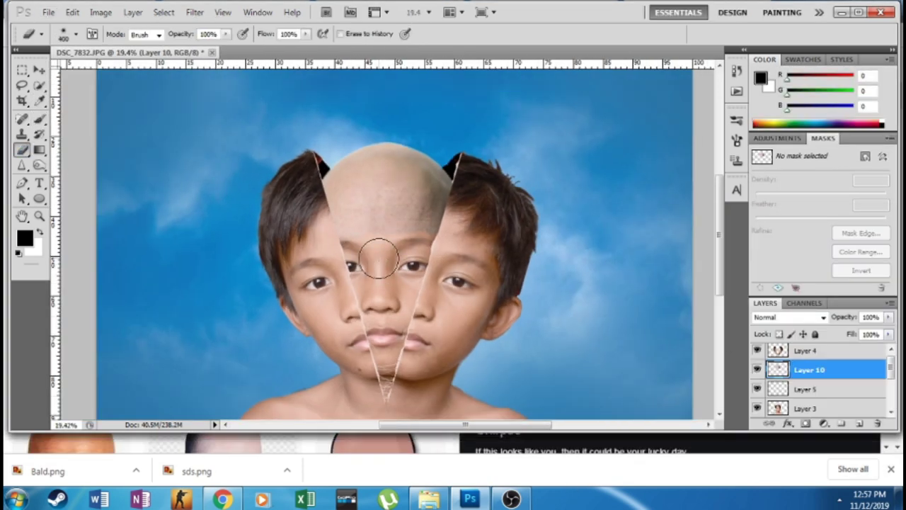
left_click(73, 12)
left_click(121, 76)
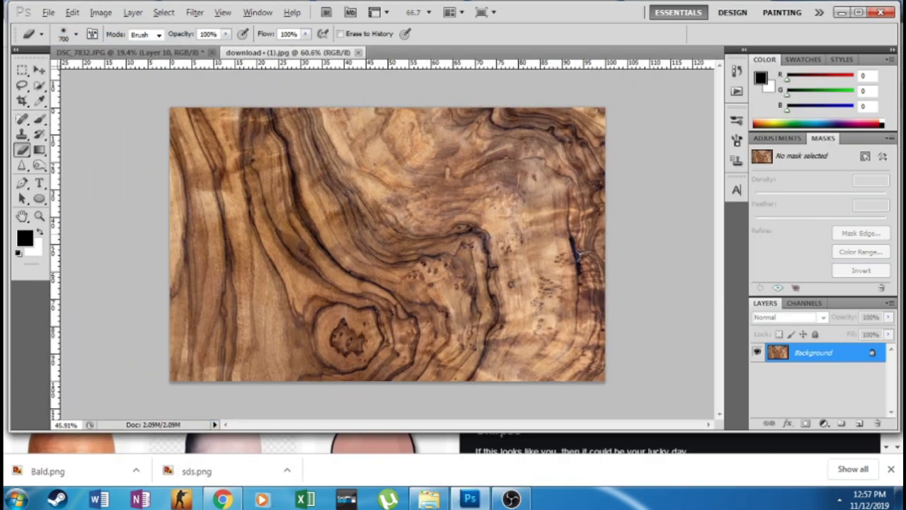
left_click_drag(149, 55, 390, 254)
- Scale and rotate the wood texture over the face
key("ctrl+t")
mouse_move(273, 158)
left_mouse_down()
mouse_move(203, 128)
mouse_move(322, 222)
mouse_move(345, 316)
left_mouse_up()
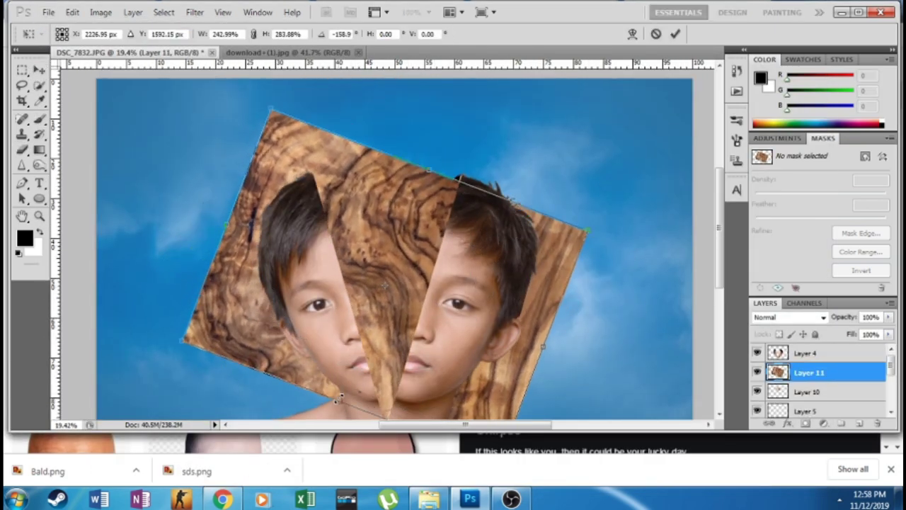
key("Return")
- Blend the wood in Overlay mode and erase it outside the centre slice
left_click(788, 318)
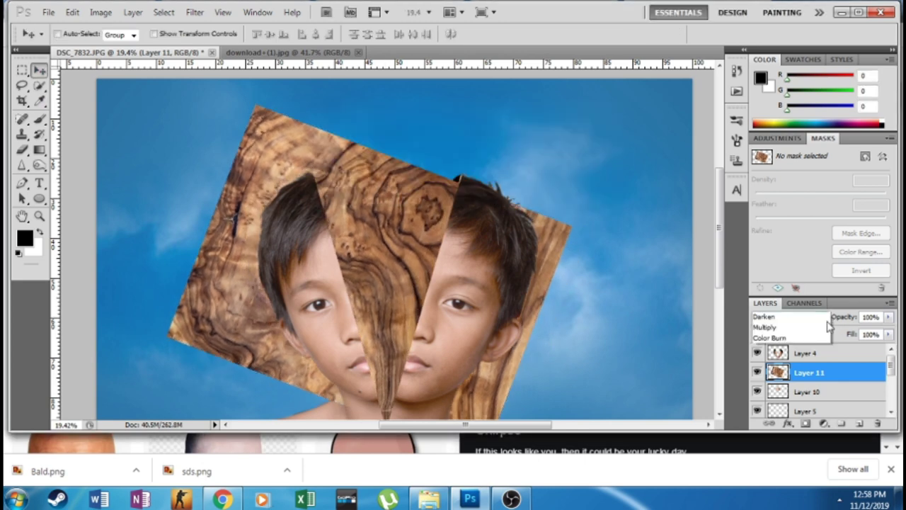
left_click(779, 174)
key("e")
mouse_move(212, 177)
left_mouse_down()
mouse_move(284, 354)
mouse_move(202, 323)
mouse_move(276, 141)
left_mouse_up()
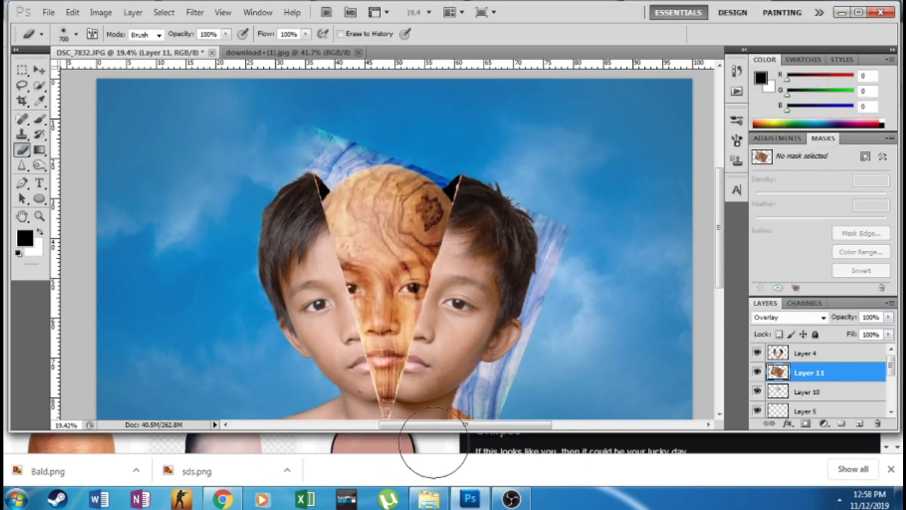
left_click_drag(495, 318, 518, 172)
- Undo the stray streak and lower the texture's saturation to -54
key("ctrl+z")
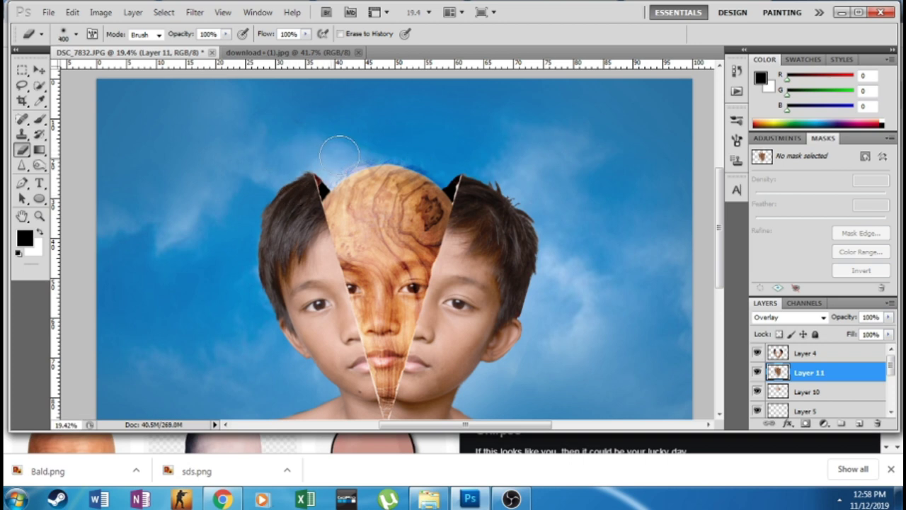
scroll(536, 226, "down", 2)
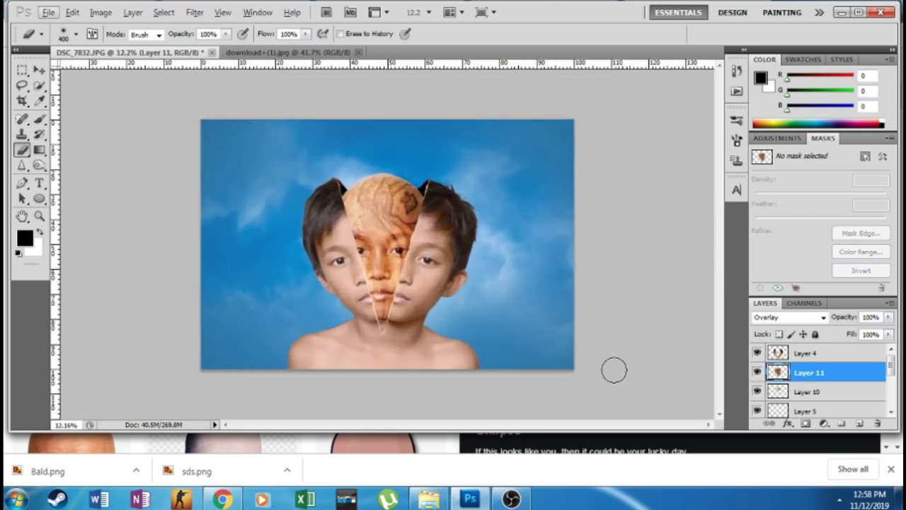
key("ctrl+u")
left_click_drag(723, 346, 688, 346)
key("Return")
- Select Layer 10 and switch to the Dodge tool
left_click(809, 373)
left_click(805, 392)
left_click(809, 373)
right_click(39, 119)
right_click(39, 165)
left_click(93, 164)
scroll(339, 218, "up", 2)
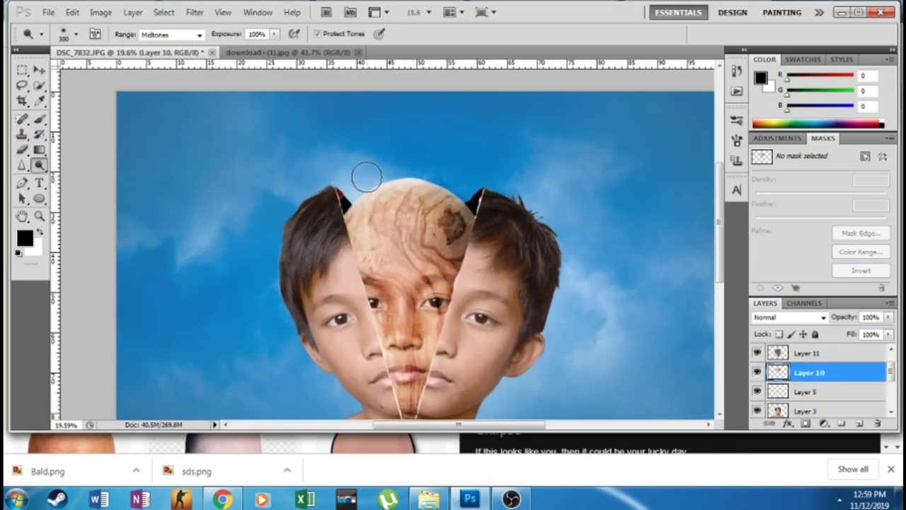
scroll(425, 177, "down", 1)
- Clean the head's upper right edge on Layer 10 with a 300 px eraser, leaving a blue notch
key("alt+bracketright")
key("b")
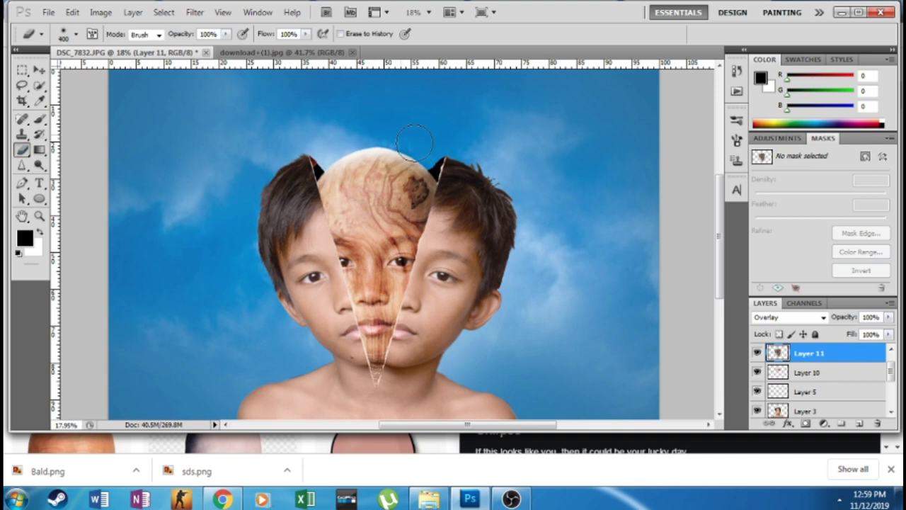
scroll(415, 141, "down", 3)
scroll(425, 212, "up", 4)
key("bracketleft")
key("alt+bracketleft")
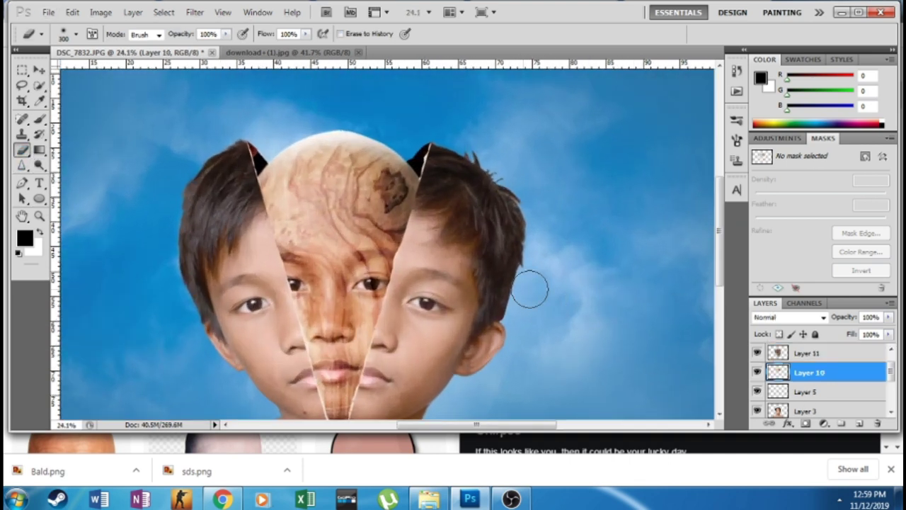
scroll(359, 113, "up", 1)
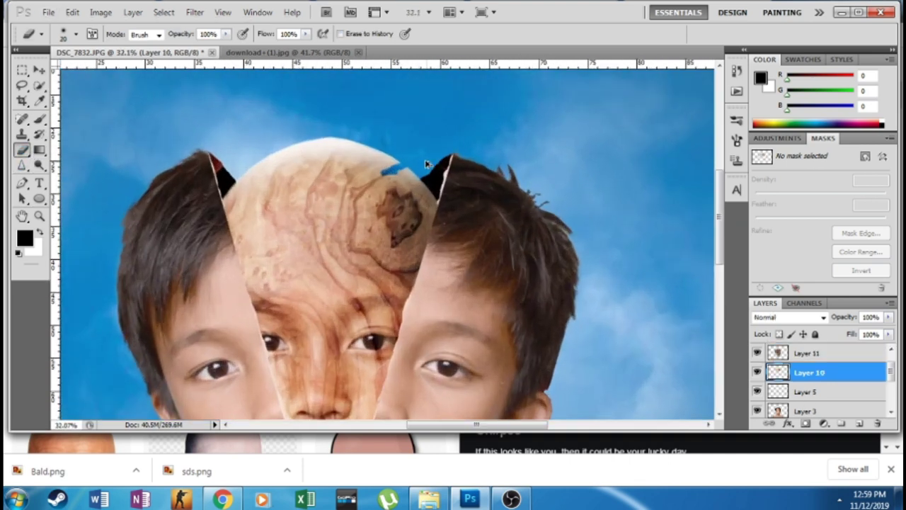
scroll(386, 173, "down", 1)
scroll(385, 174, "up", 1)
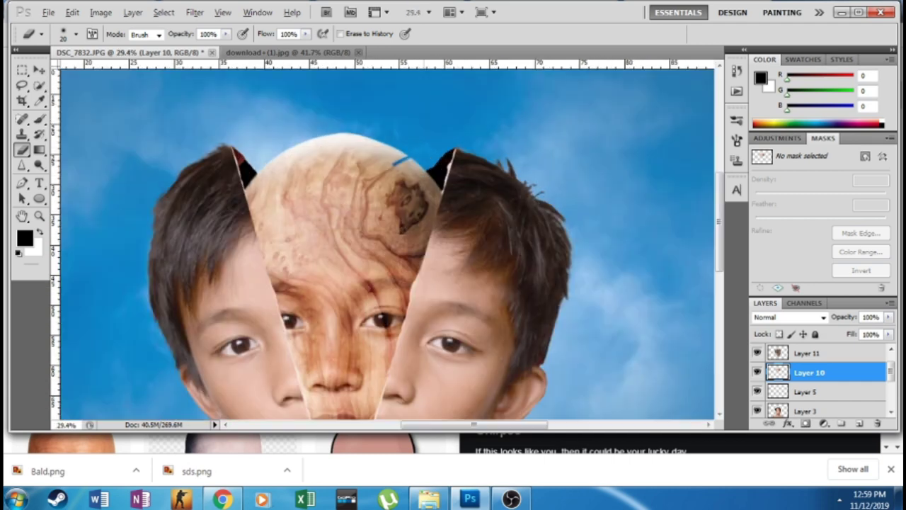
scroll(386, 173, "up", 2)
scroll(386, 174, "down", 1)
scroll(422, 156, "down", 3)
scroll(422, 156, "up", 3)
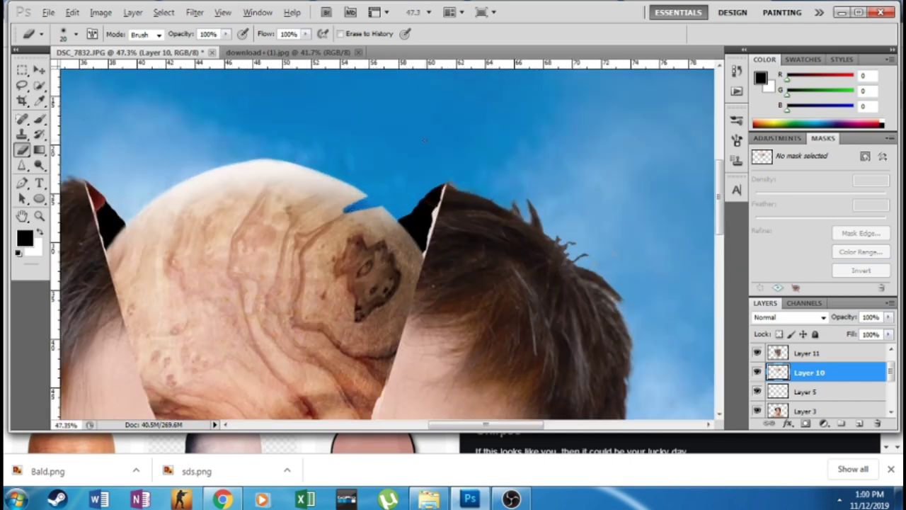
- Sample a brown wood tone and paint over the blue notch on Layer 5
key("b")
left_click(333, 333, "alt")
left_click(802, 390)
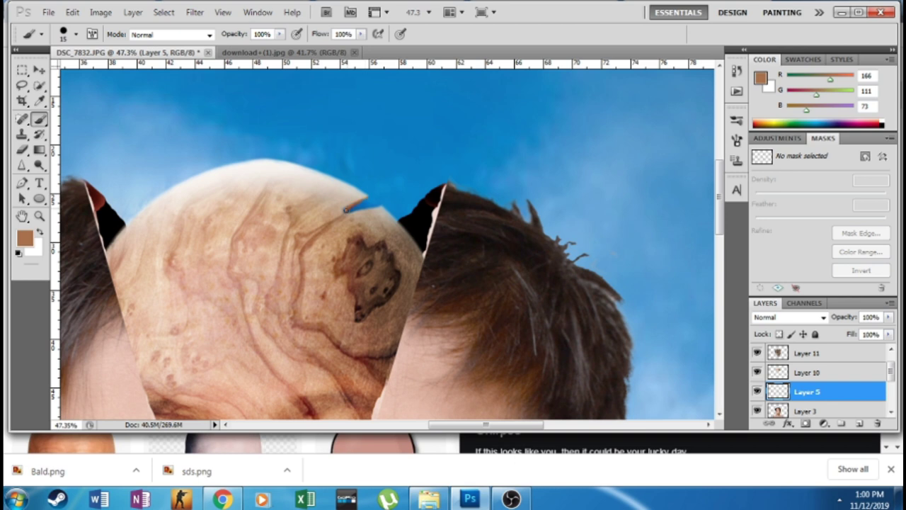
scroll(349, 210, "up", 1)
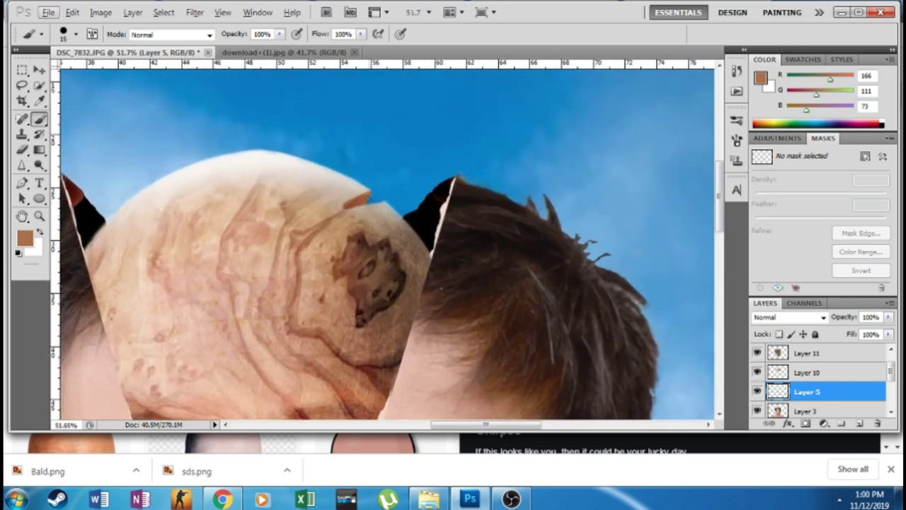
- Pick the Dodge tool and switch working layers to Layer 9, then Layer 3
left_click(39, 165)
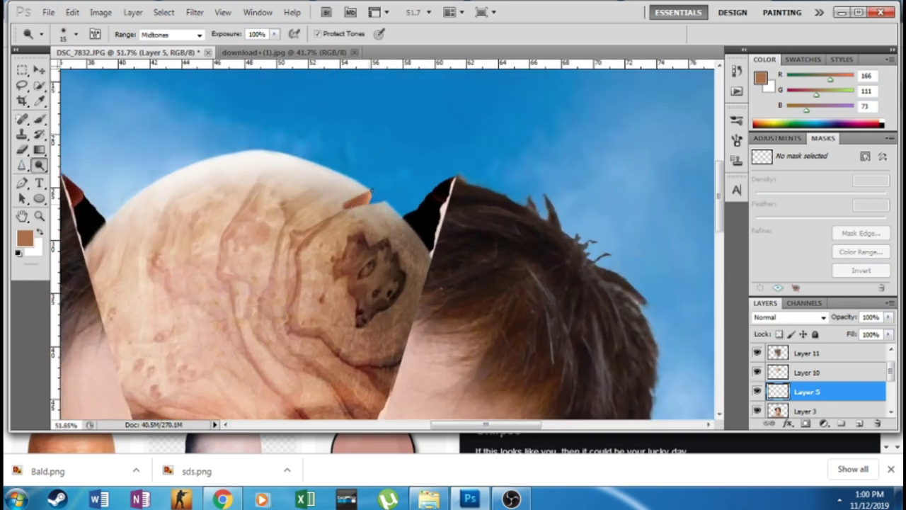
scroll(371, 191, "up", 1)
left_click(344, 216, "ctrl")
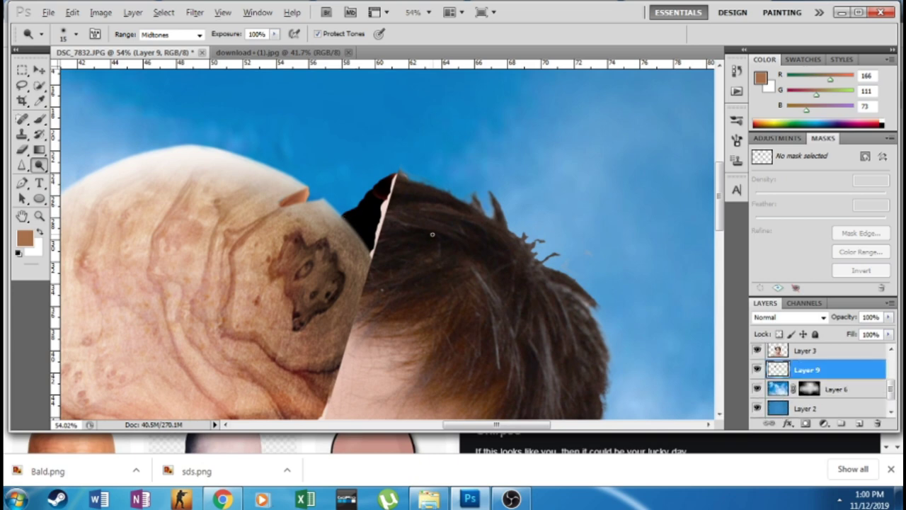
scroll(432, 234, "down", 10)
scroll(432, 235, "down", 5)
scroll(432, 234, "up", 4)
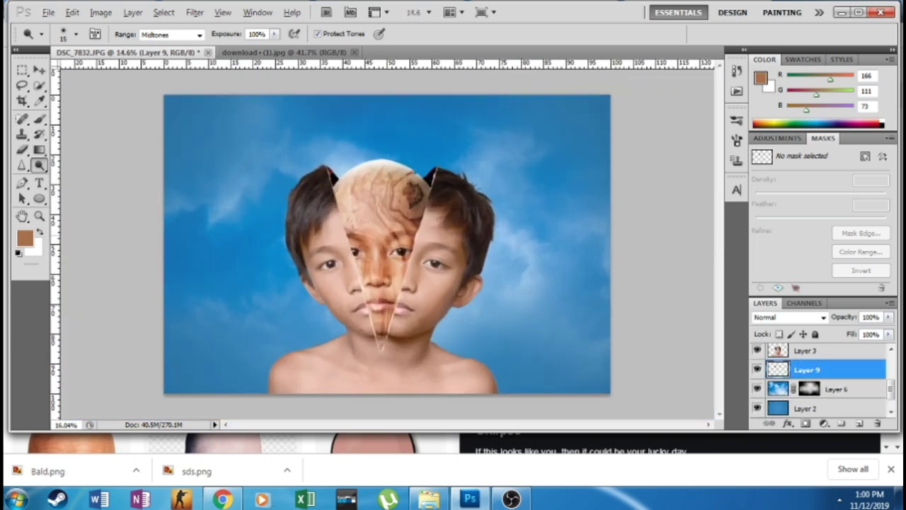
scroll(432, 234, "up", 1)
left_click(829, 354)
- Switch to Burn, trial and cancel a -52 saturation, keeping only Layer 3 selected
key("shift+o")
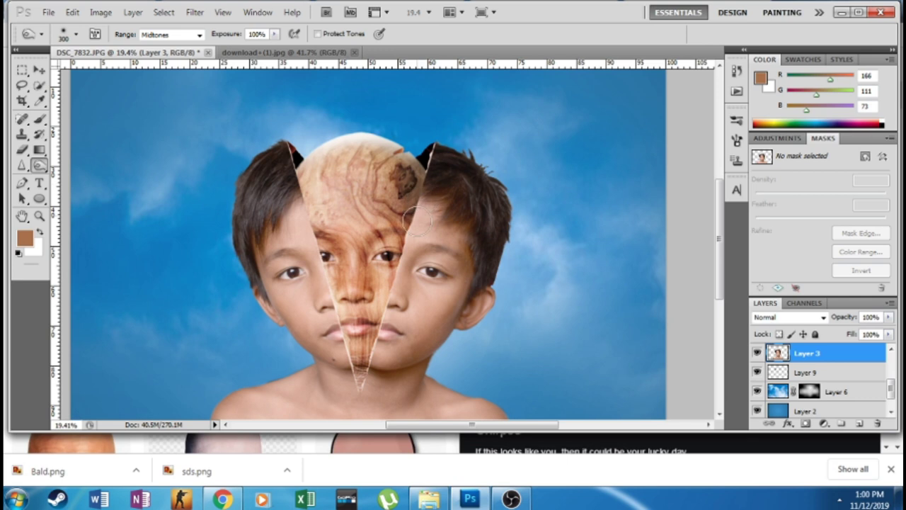
key("ctrl+u")
left_click_drag(720, 342, 691, 342)
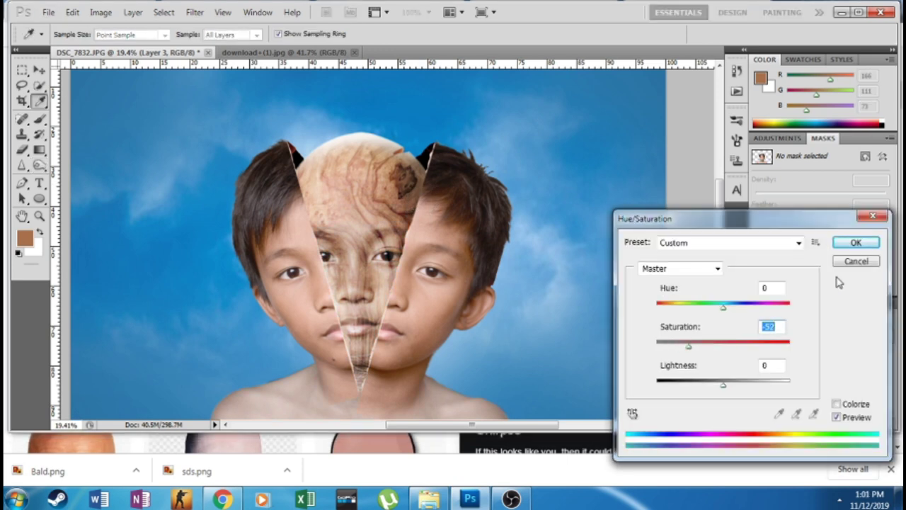
key("Escape")
scroll(828, 376, "up", 2)
left_click(831, 373, "ctrl")
left_click(813, 373, "ctrl")
- Set Burn to the Shadows range at 22% exposure and select Layer 5
key("2")
key("2")
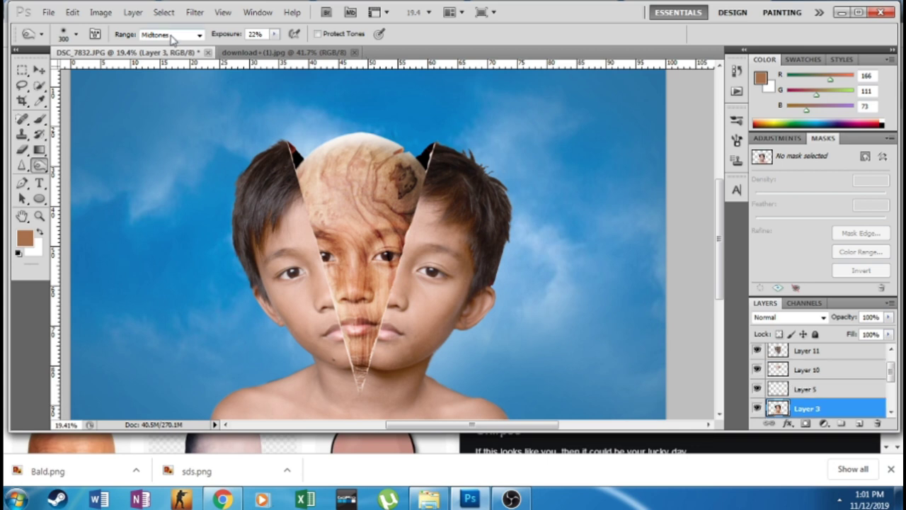
key("alt+shift+s")
scroll(530, 247, "down", 2)
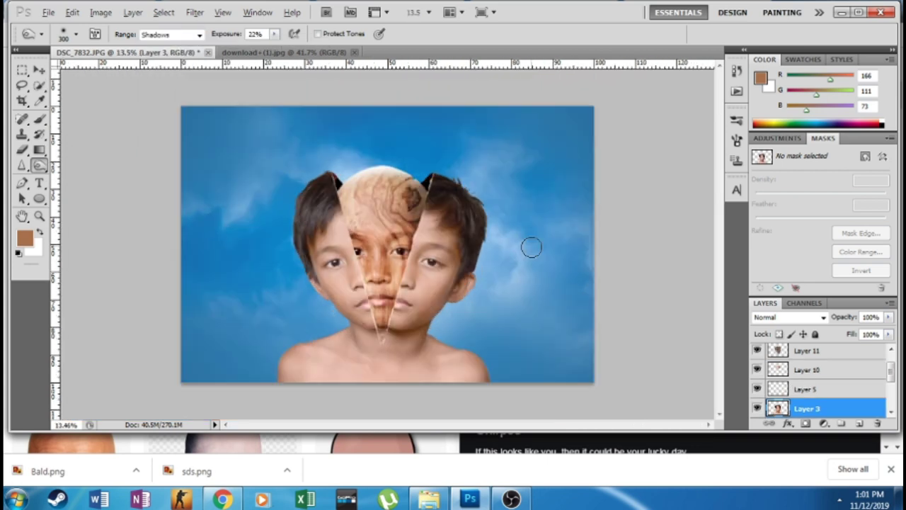
scroll(516, 283, "up", 3)
key("alt+bracketright")
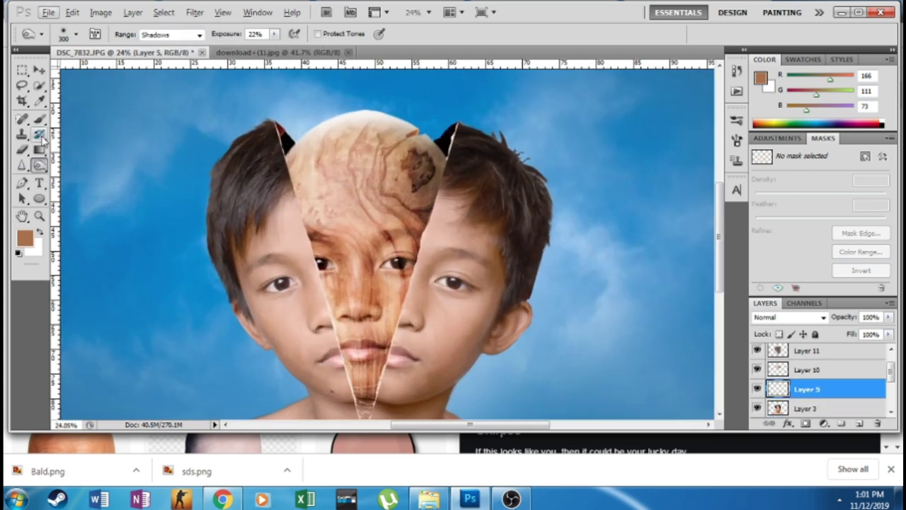
- Sample a light skin tone with the Brush and make Layer 10 active
key("b")
left_click(330, 309, "alt")
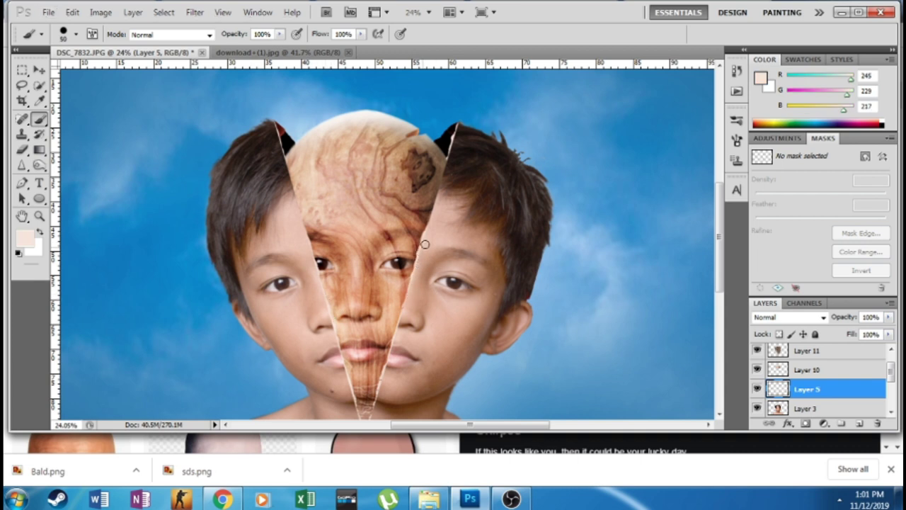
left_click(798, 370)
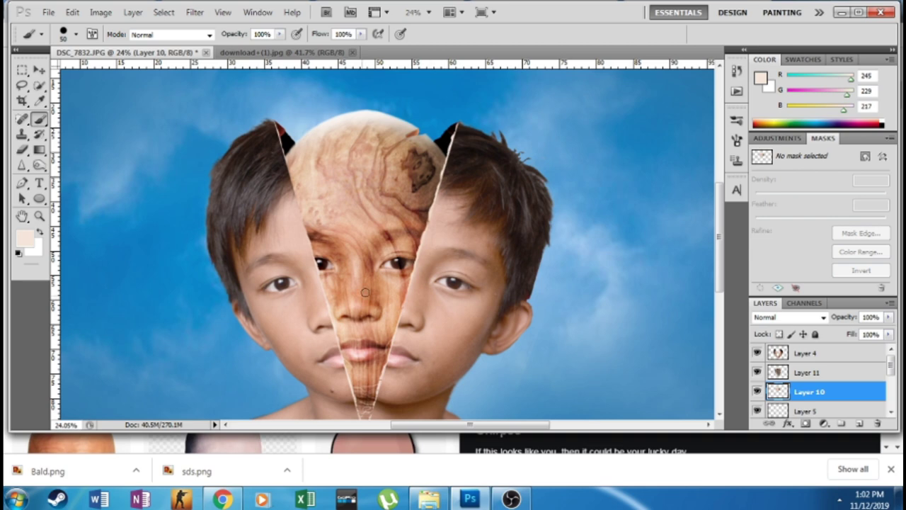
scroll(479, 241, "down", 3)
scroll(454, 244, "up", 3)
scroll(432, 247, "down", 4)
scroll(431, 250, "up", 2)
- Zoom in and burn the middle slice's chin with Shadows at 22% exposure
scroll(430, 250, "up", 1)
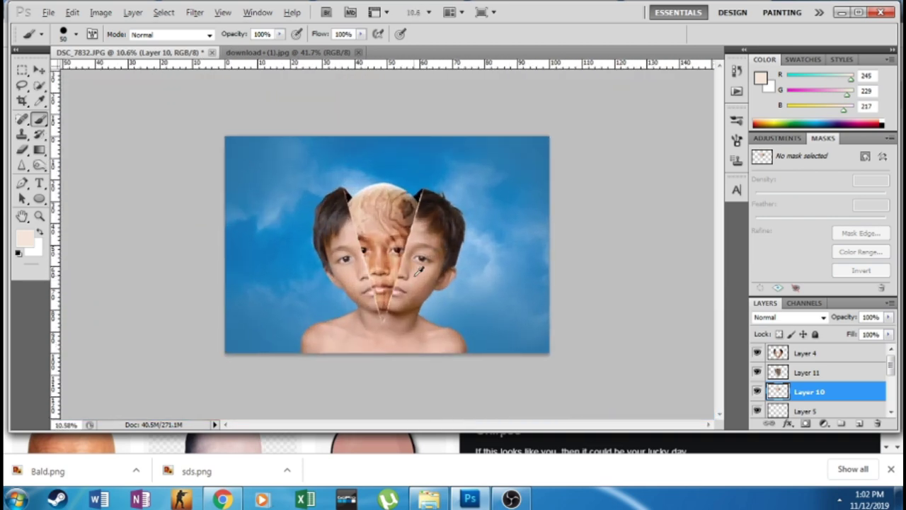
scroll(430, 250, "up", 2)
scroll(429, 271, "down", 2)
scroll(428, 271, "up", 1)
key("alt+bracketright")
key("o")
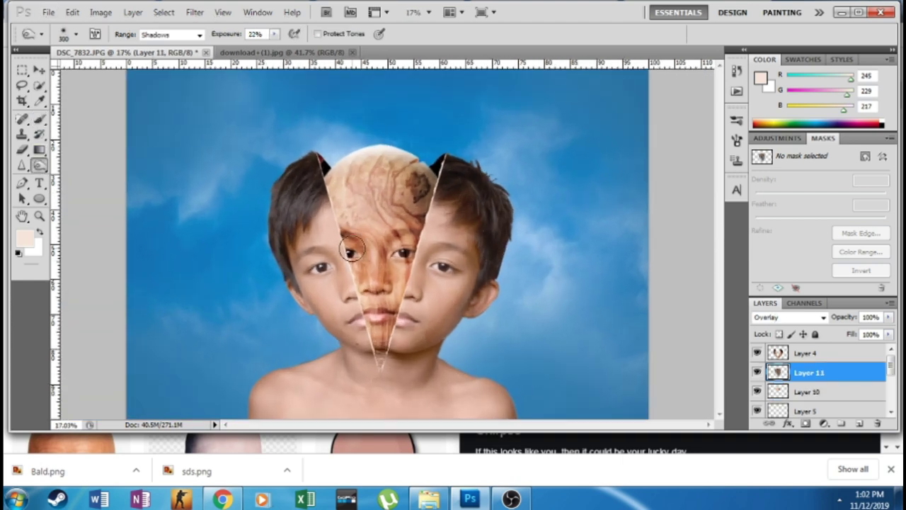
left_click_drag(354, 312, 428, 228)
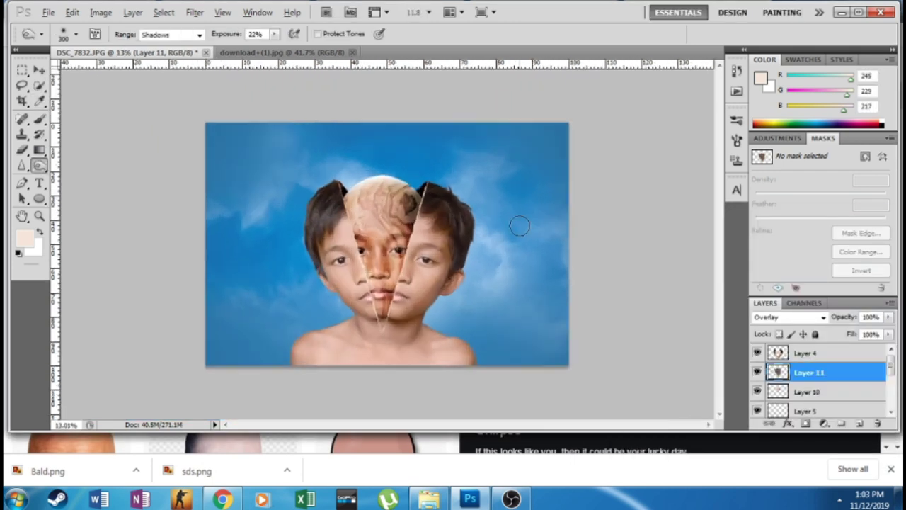
- Smudge light crack streaks across the middle slice's face on Layer 5
left_click(21, 164)
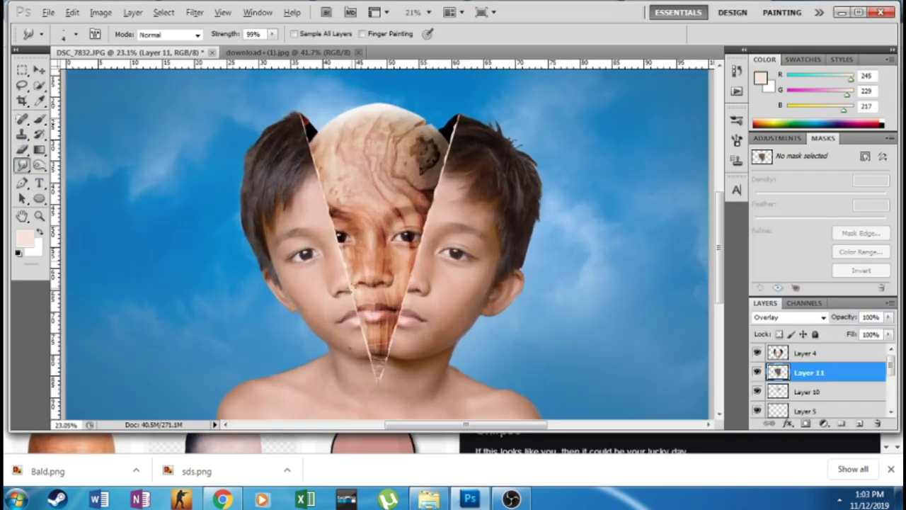
left_click(790, 396)
key("alt+bracketleft")
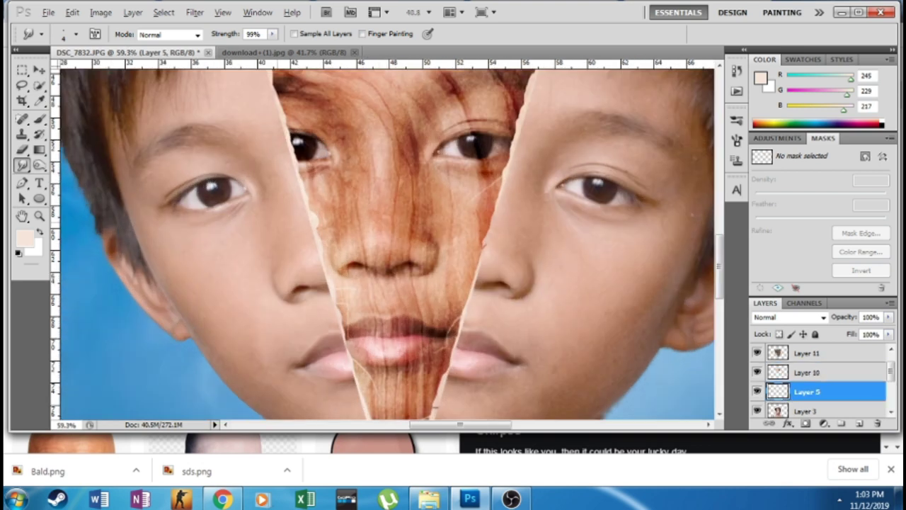
scroll(494, 251, "up", 3)
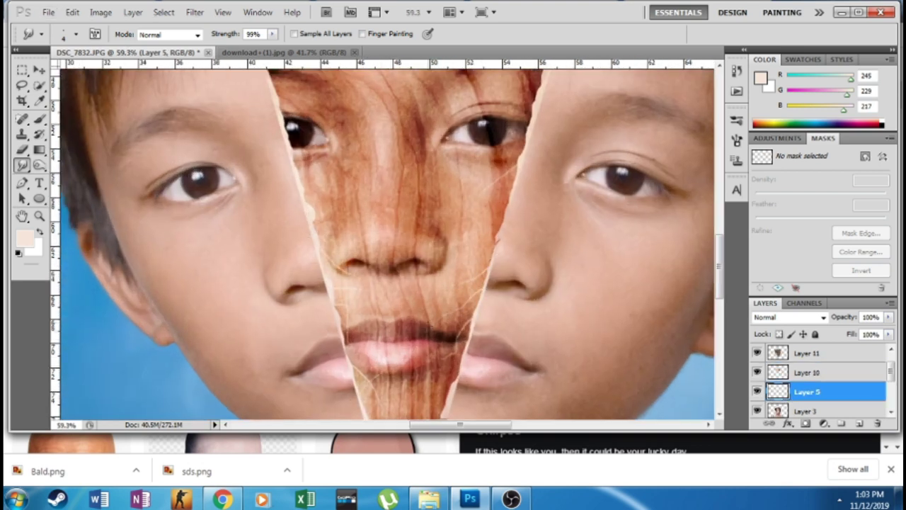
scroll(457, 333, "down", 2)
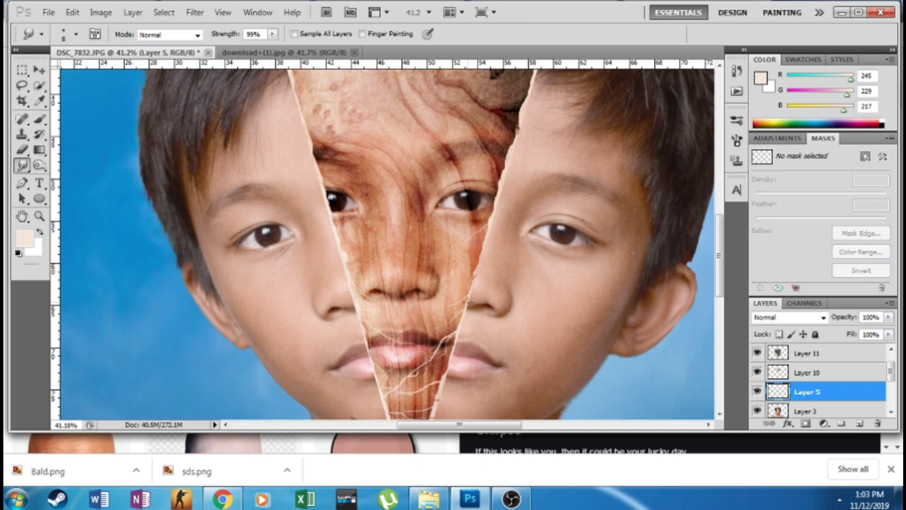
scroll(307, 279, "up", 1)
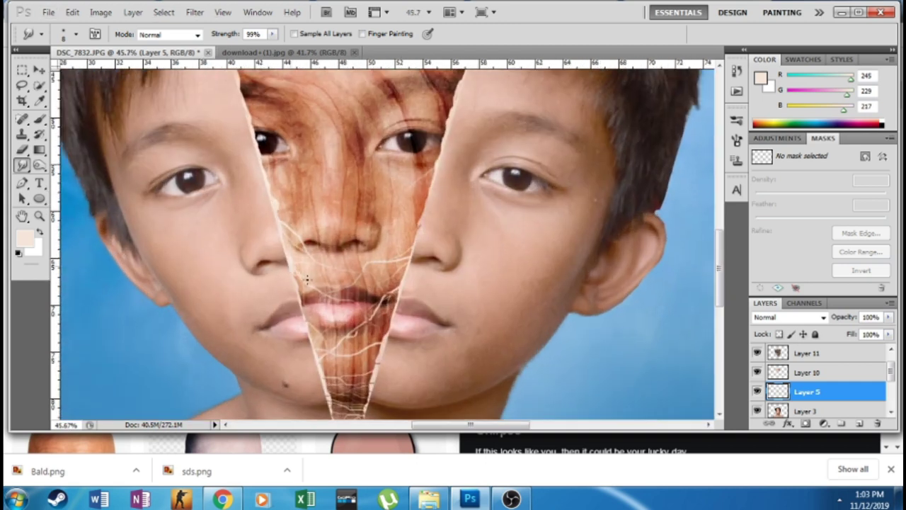
scroll(288, 248, "down", 2)
scroll(340, 305, "up", 3)
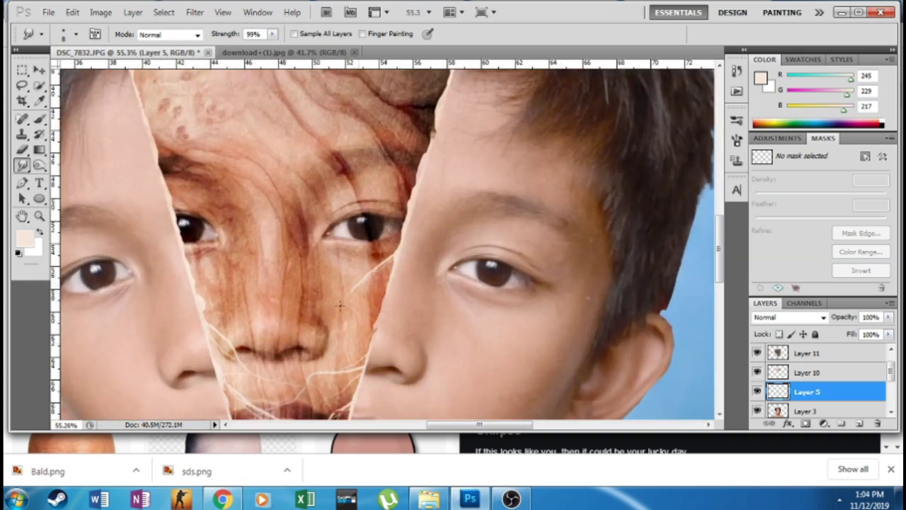
scroll(295, 339, "down", 5)
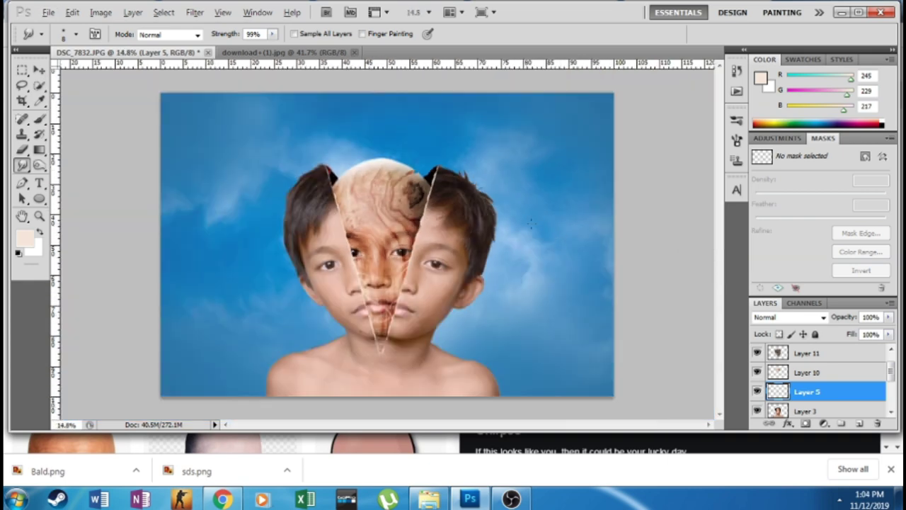
scroll(409, 178, "up", 3)
scroll(376, 219, "up", 3)
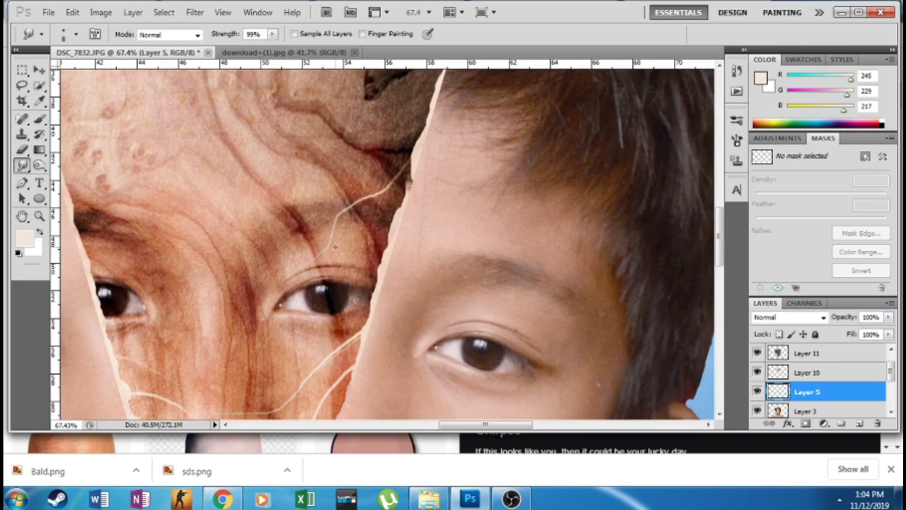
left_click_drag(377, 195, 244, 320)
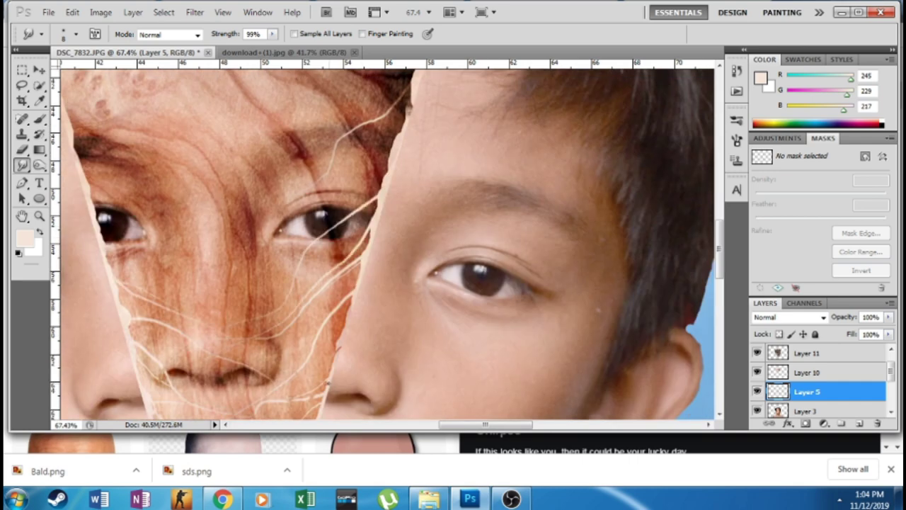
- Desaturate the base portrait with Hue/Saturation: saturation -14, lightness -1
scroll(425, 221, "down", 5)
scroll(406, 244, "up", 4)
scroll(370, 245, "down", 3)
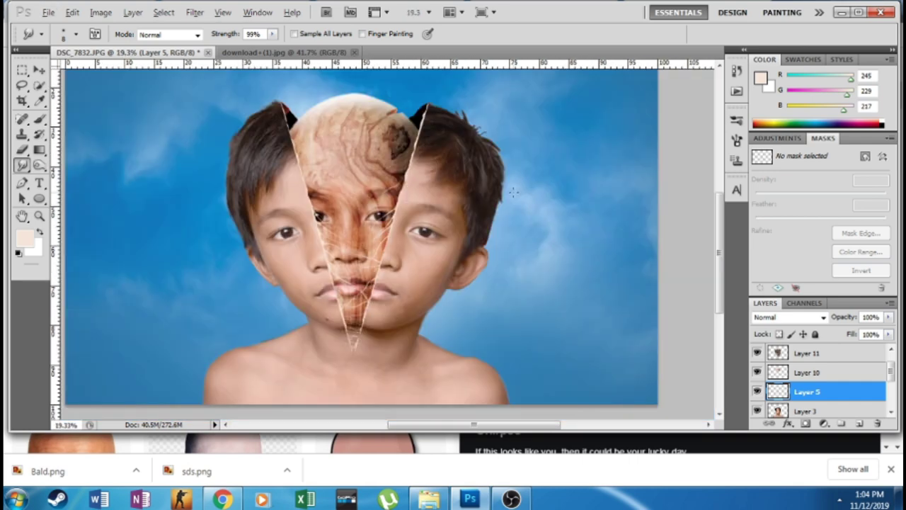
scroll(316, 273, "up", 2)
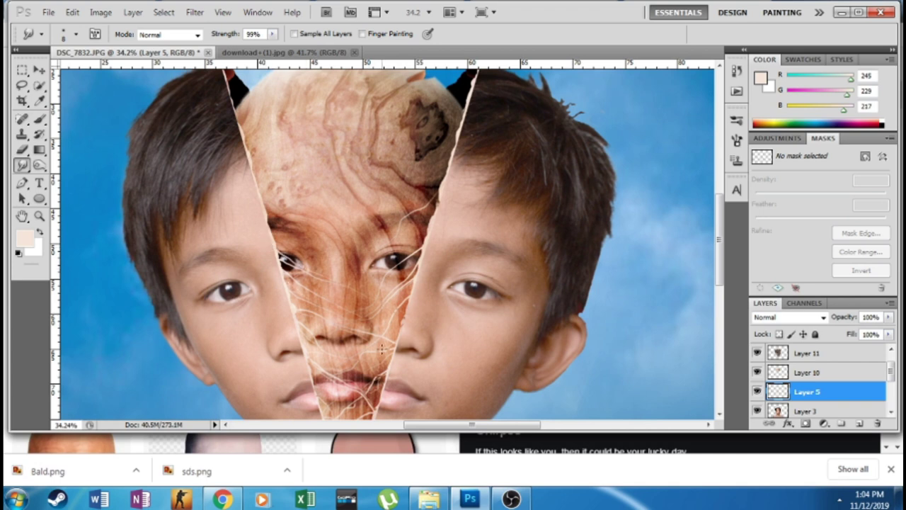
scroll(389, 302, "down", 3)
scroll(283, 255, "up", 1)
scroll(255, 240, "up", 1)
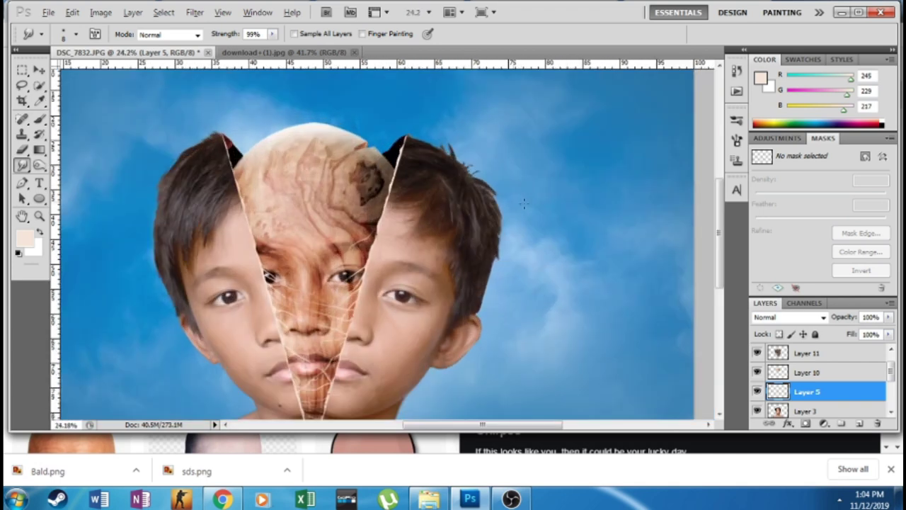
scroll(241, 231, "up", 1)
key("alt+bracketright")
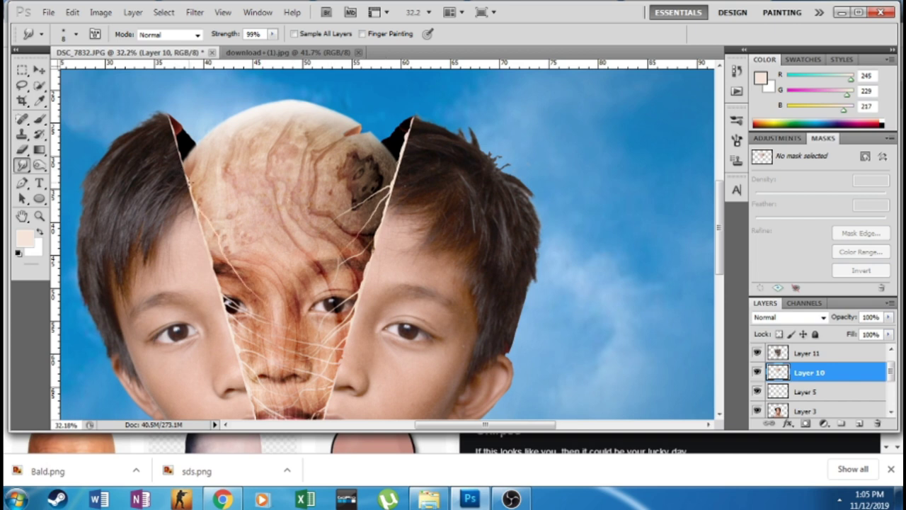
scroll(190, 182, "down", 3)
scroll(283, 212, "up", 2)
left_click(807, 352)
key("ctrl+u")
mouse_move(720, 347)
left_mouse_down()
mouse_move(678, 348)
mouse_move(715, 353)
left_mouse_up()
key("Return")
key("ctrl+u")
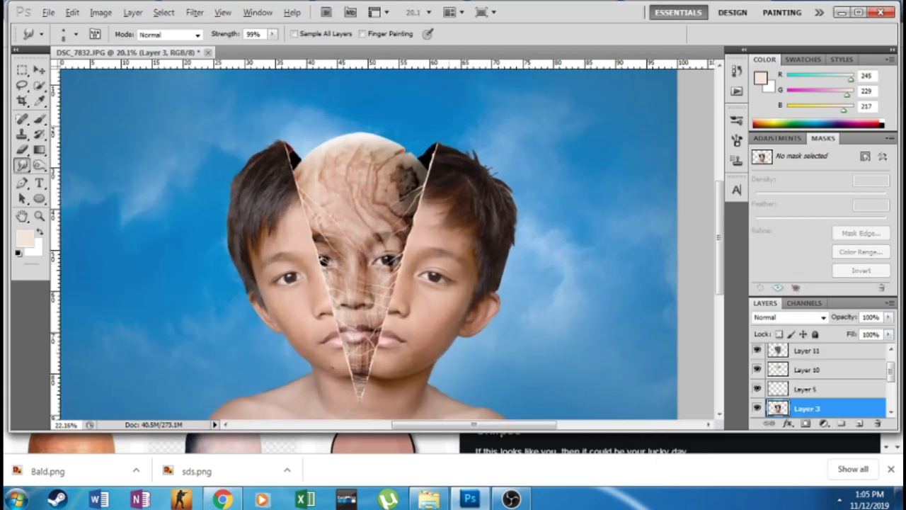
- Stamp visible layers into a new top layer and burn the neck shadows at 11% exposure
key("o")
scroll(354, 241, "up", 1)
key("ctrl+alt+shift+e")
scroll(162, 253, "up", 1)
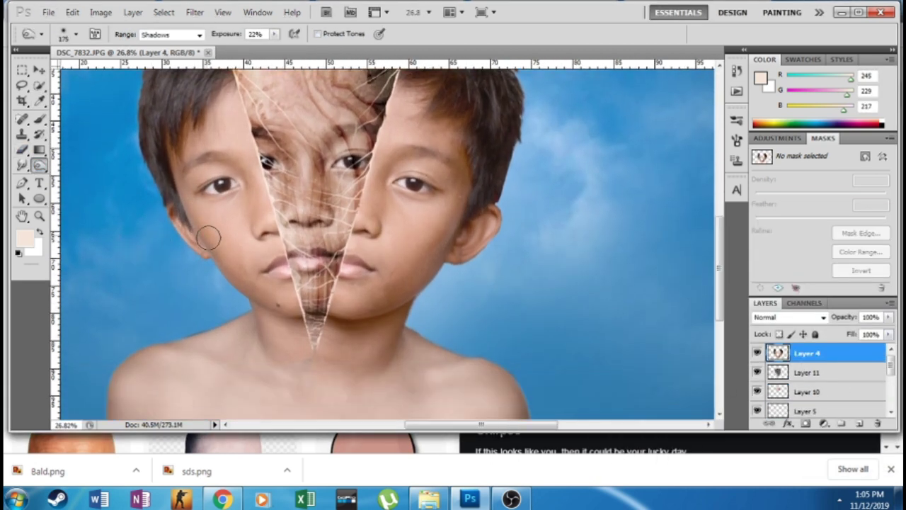
key("1")
key("1")
scroll(445, 229, "up", 1)
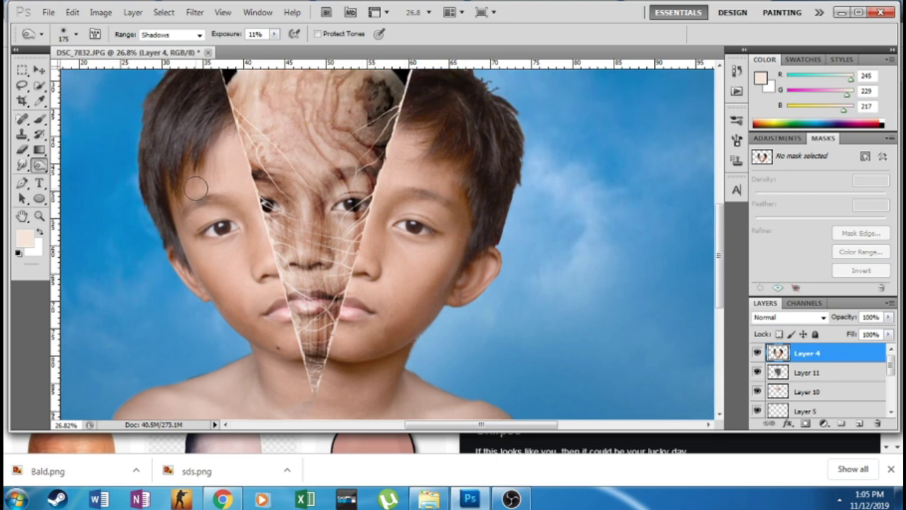
left_click_drag(294, 361, 280, 382)
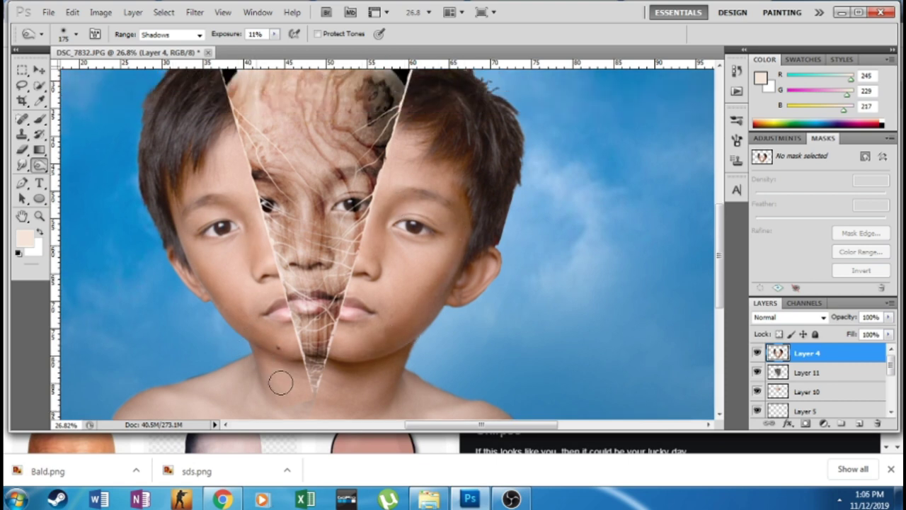
- Dodge the irises on Midtones at 33% exposure to lighten them
left_click_drag(39, 165, 78, 162)
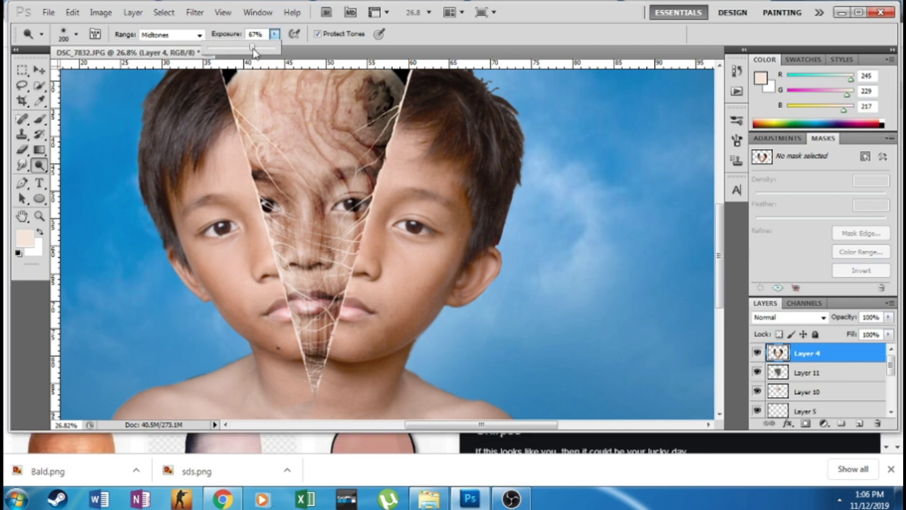
key("3")
key("3")
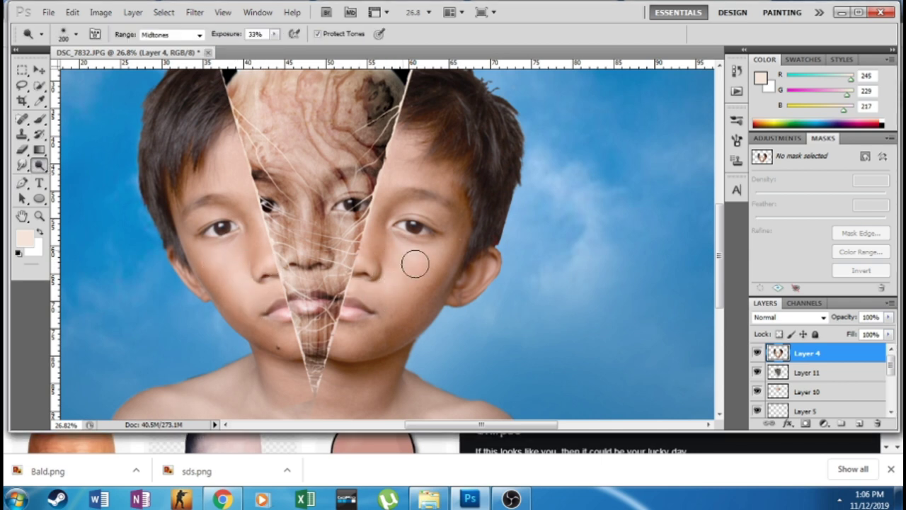
scroll(418, 268, "down", 1)
left_click_drag(351, 334, 390, 386)
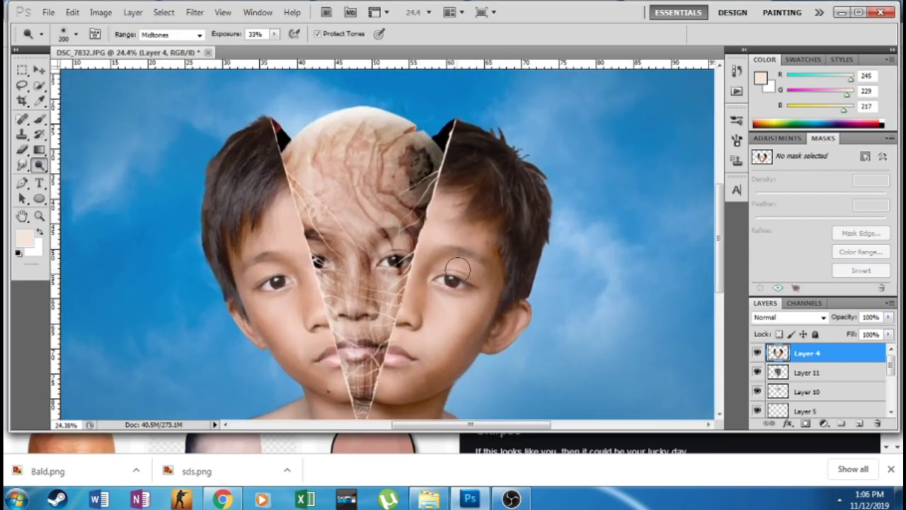
scroll(457, 268, "up", 9)
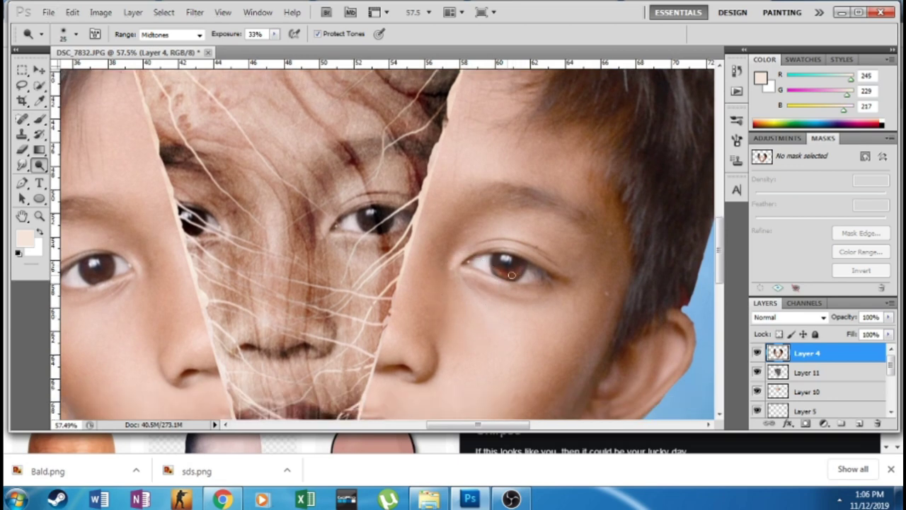
scroll(93, 270, "down", 5)
scroll(263, 245, "up", 6)
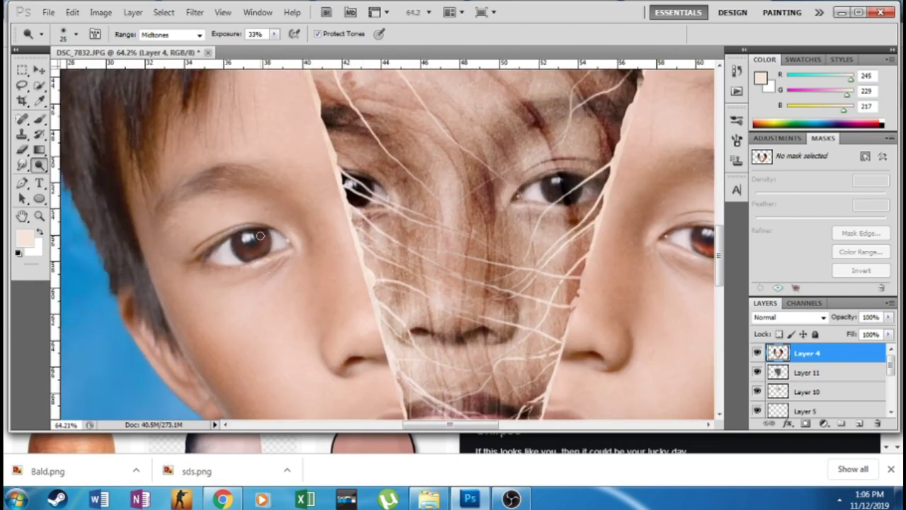
scroll(259, 246, "down", 10)
scroll(457, 264, "up", 13)
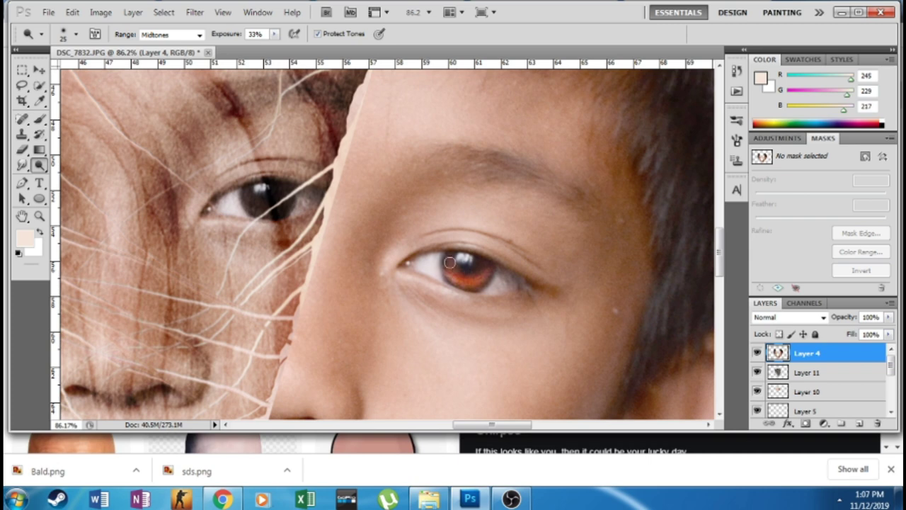
scroll(449, 262, "down", 10)
- Quick-select both boys' irises, try a green colorize, then undo it
scroll(245, 228, "up", 8)
key("w")
left_click(244, 228)
left_click(637, 226)
key("ctrl+u")
left_click(352, 441)
mouse_move(285, 259)
left_mouse_down()
mouse_move(585, 305)
mouse_move(619, 285)
left_mouse_up()
left_click_drag(536, 361, 571, 368)
left_click(722, 300)
scroll(706, 302, "down", 5)
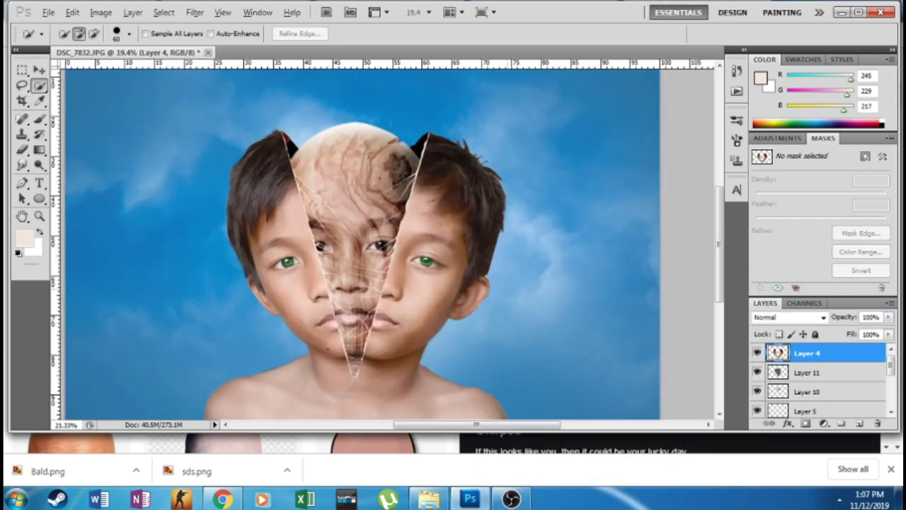
scroll(222, 299, "up", 2)
key("ctrl+z")
- Colorize the selected irises teal blue with Hue 191 and Saturation 29
key("ctrl+u")
left_click(704, 461)
left_click_drag(543, 364, 595, 364)
left_click_drag(558, 403, 562, 402)
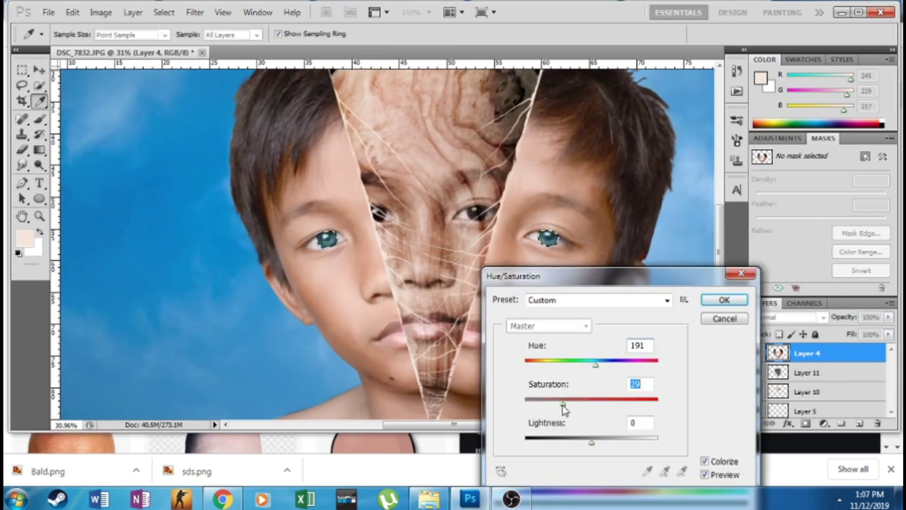
left_click(723, 299)
scroll(526, 267, "up", 3)
left_click(39, 164)
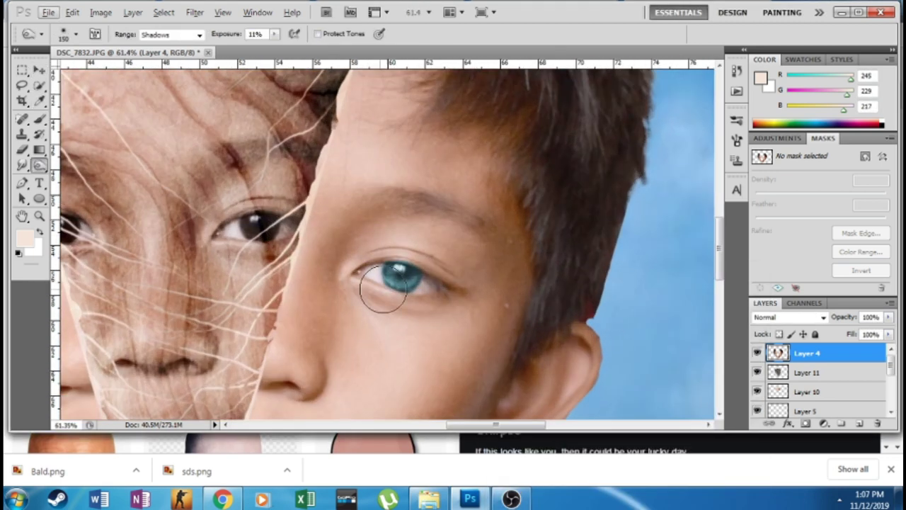
- Set the Dodge brush to size 20, Midtones range and 82% exposure
left_click(807, 391)
left_click(807, 353)
left_click(274, 33)
left_click_drag(279, 51, 324, 48)
left_click(170, 34)
left_click(160, 51)
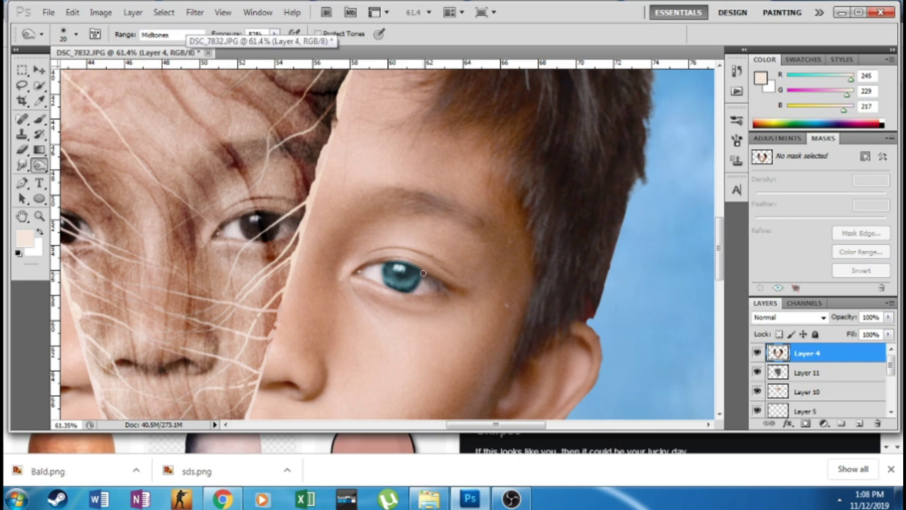
- Fit the whole image in view and sample a brown skin tone from the cheek
scroll(136, 269, "left", 5)
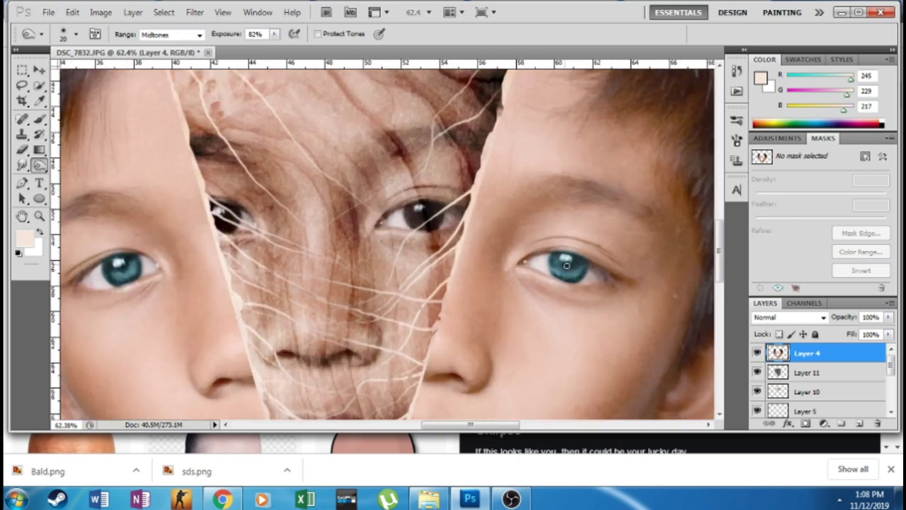
key("ctrl+0")
scroll(318, 299, "up", 3)
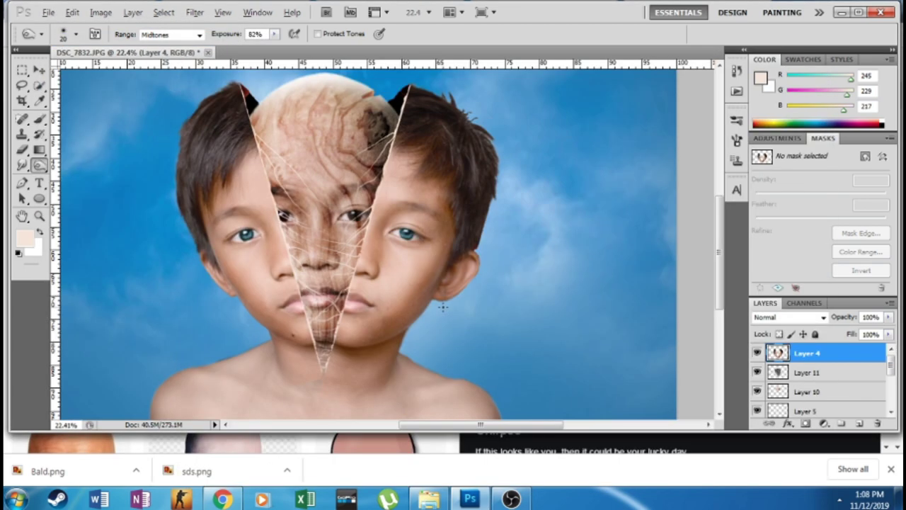
scroll(443, 306, "up", 3)
key("b")
left_click(388, 291, "alt")
- Set the brush to 30% opacity and a smaller size for freckles
key("3")
key("bracketleft")
key("bracketleft")
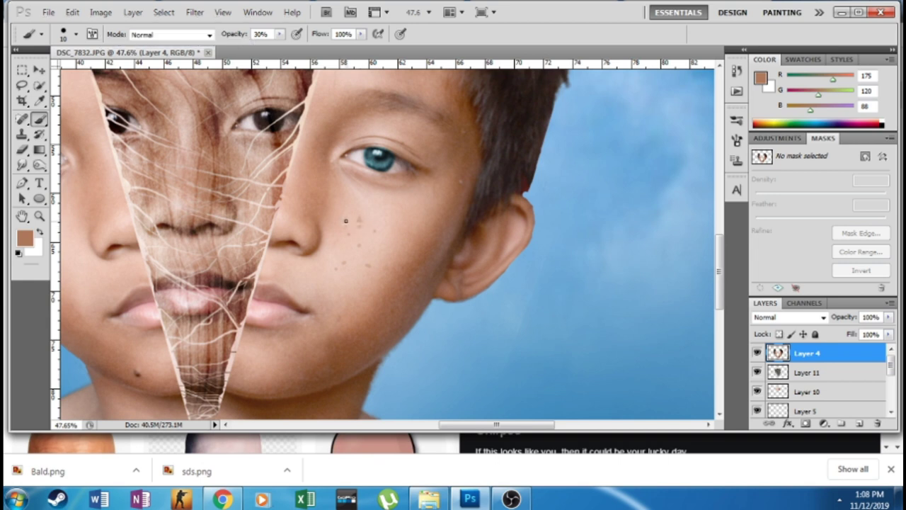
scroll(340, 233, "down", 3)
scroll(388, 222, "up", 2)
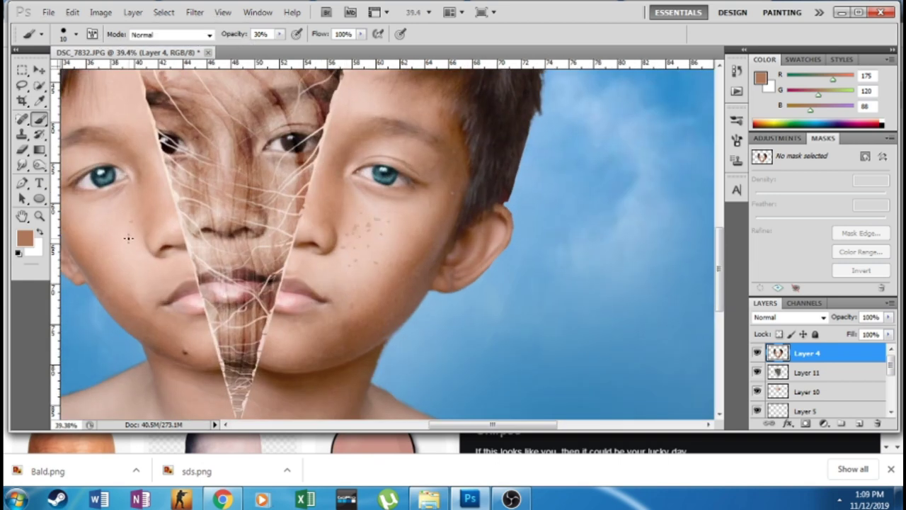
- Create a new empty Layer 12 and raise the painting opacity to 49%
key("ctrl+shift+alt+n")
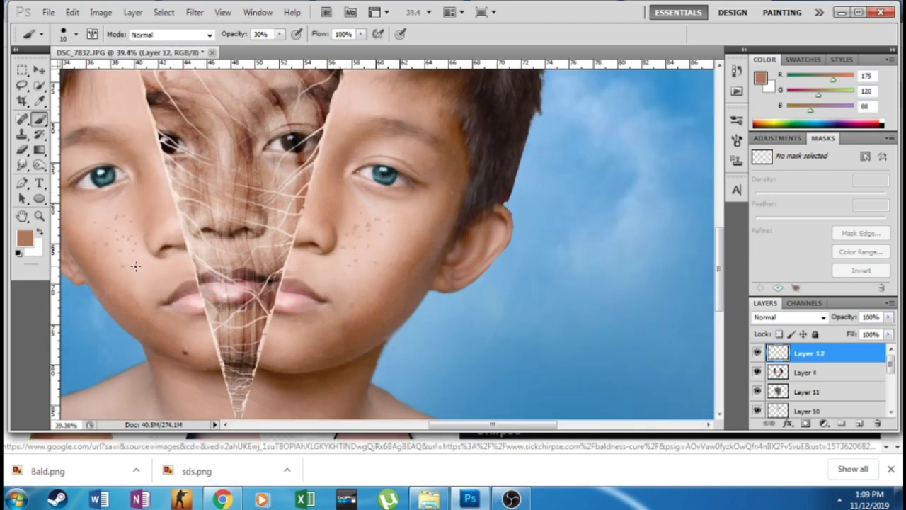
scroll(349, 233, "down", 2)
scroll(415, 309, "up", 2)
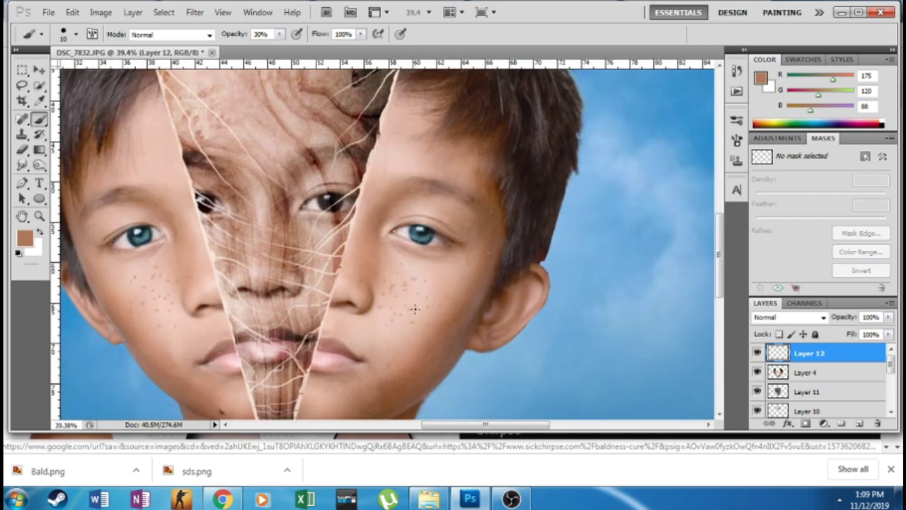
scroll(187, 270, "down", 2)
scroll(232, 250, "up", 2)
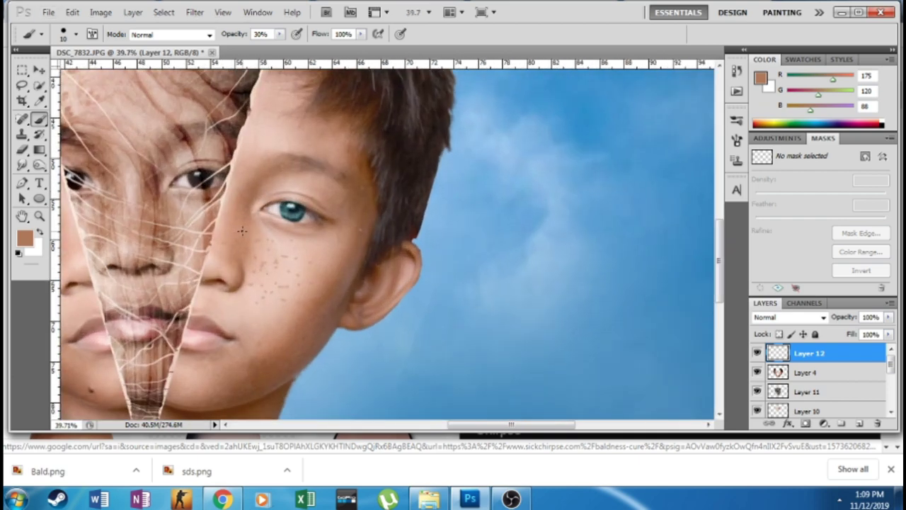
key("4")
key("9")
scroll(223, 244, "down", 2)
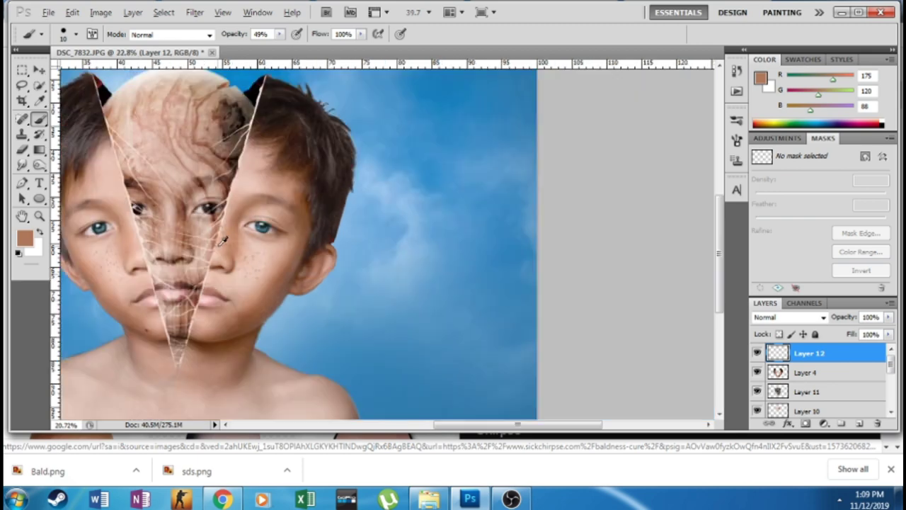
scroll(153, 238, "up", 1)
scroll(283, 248, "down", 1)
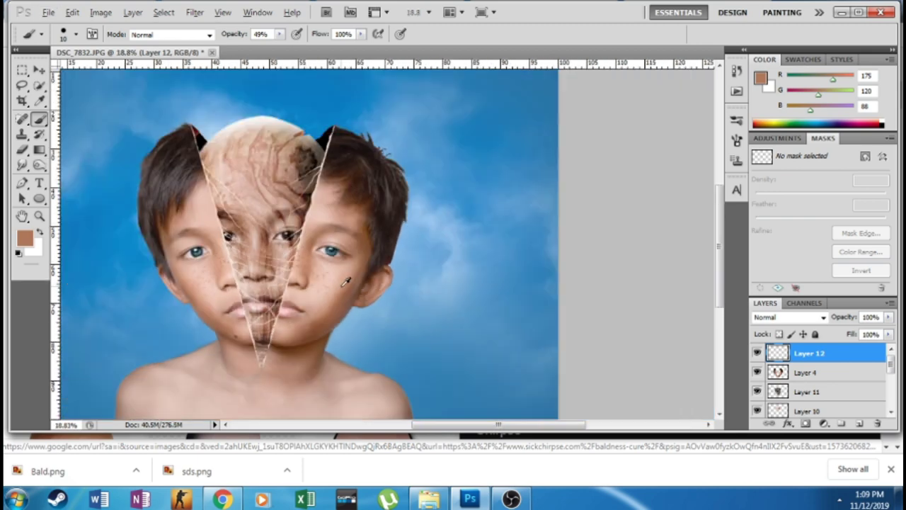
scroll(502, 247, "down", 1)
- Apply a Hue/Saturation adjustment to the face layer Layer 4
scroll(502, 247, "up", 2)
left_click(807, 372)
key("ctrl+u")
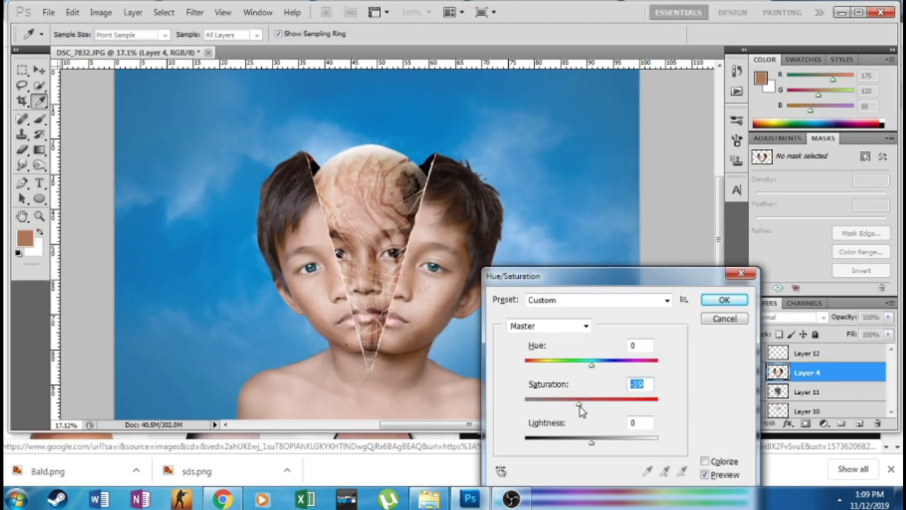
key("Return")
- Place the bonsai from tree.png into the portrait, scaled onto the right boy's head
left_click(46, 13)
left_click(63, 36)
double_click(701, 142)
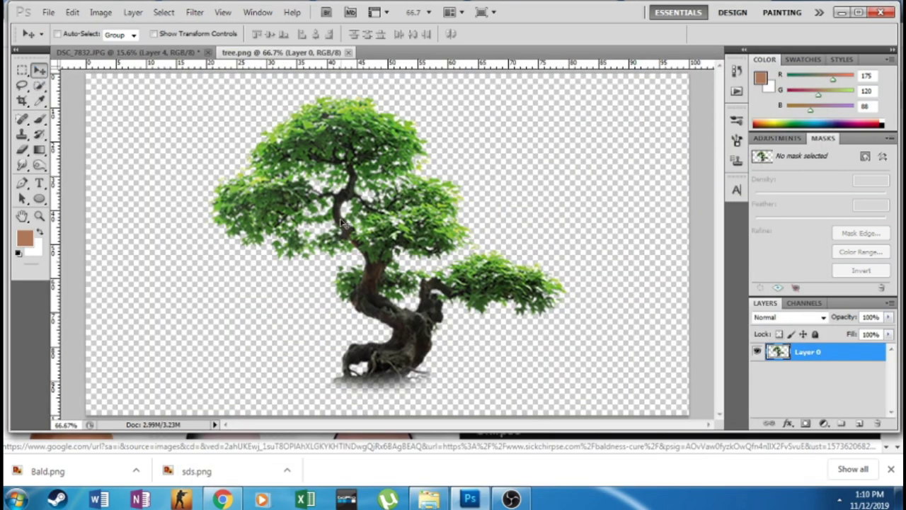
left_click_drag(342, 224, 467, 149)
key("ctrl+t")
left_click_drag(556, 182, 371, 172)
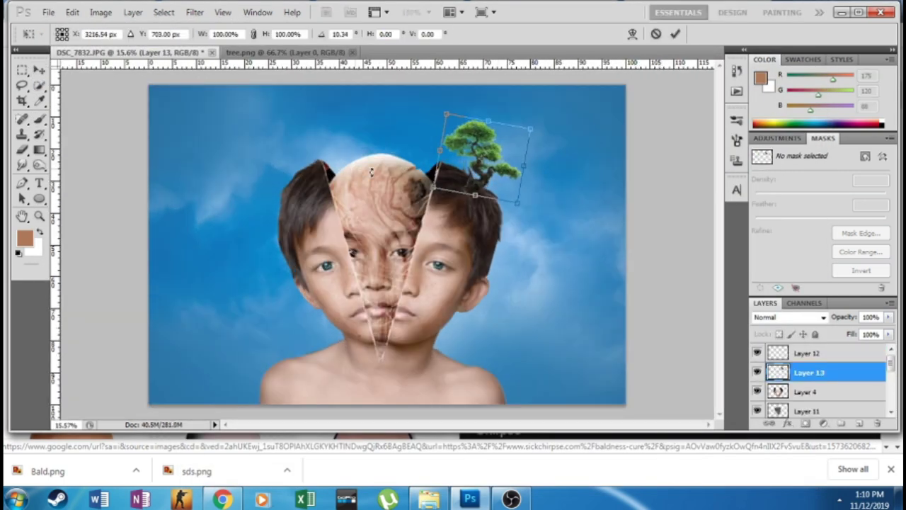
key("Return")
key("o")
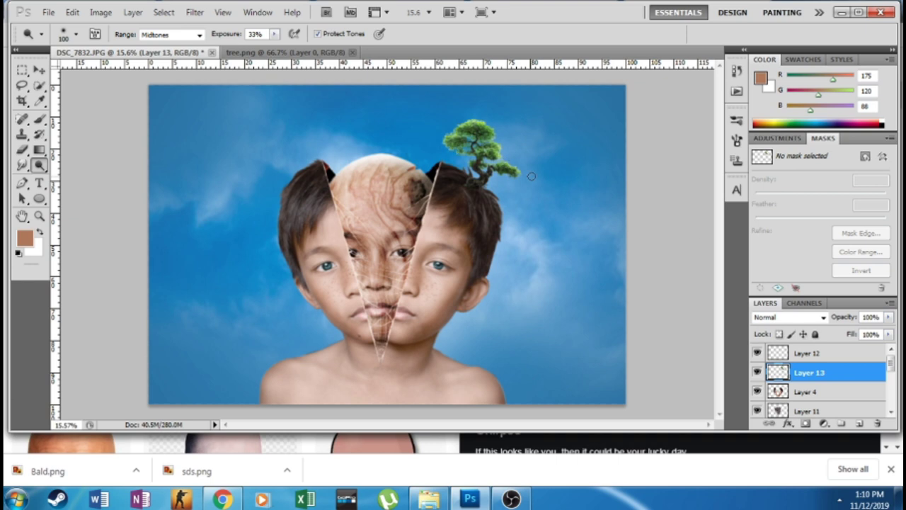
- Duplicate face Layer 4 and raise the original layer's Lightness to +100
left_click(805, 392)
key("ctrl+j")
left_click(807, 408)
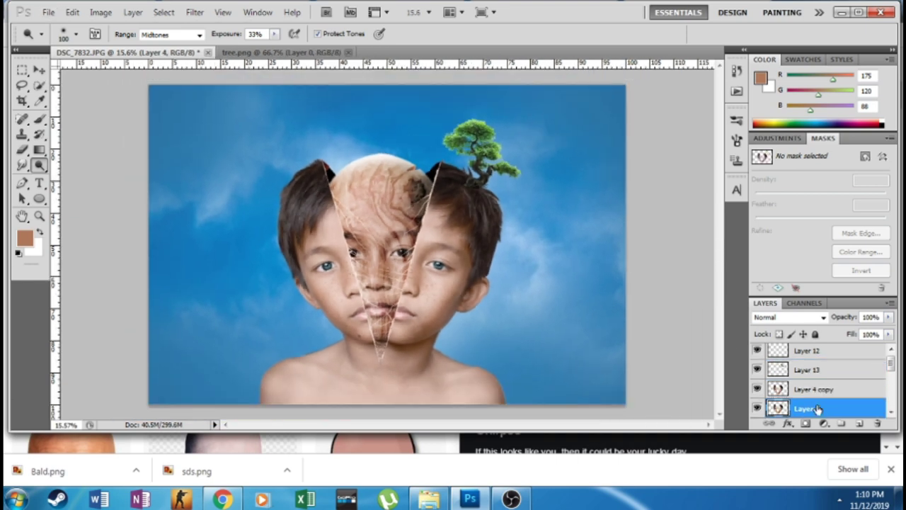
key("ctrl+u")
left_click(720, 301)
- Smudge thin wispy hair strands out from the hair edges into the sky
key("r")
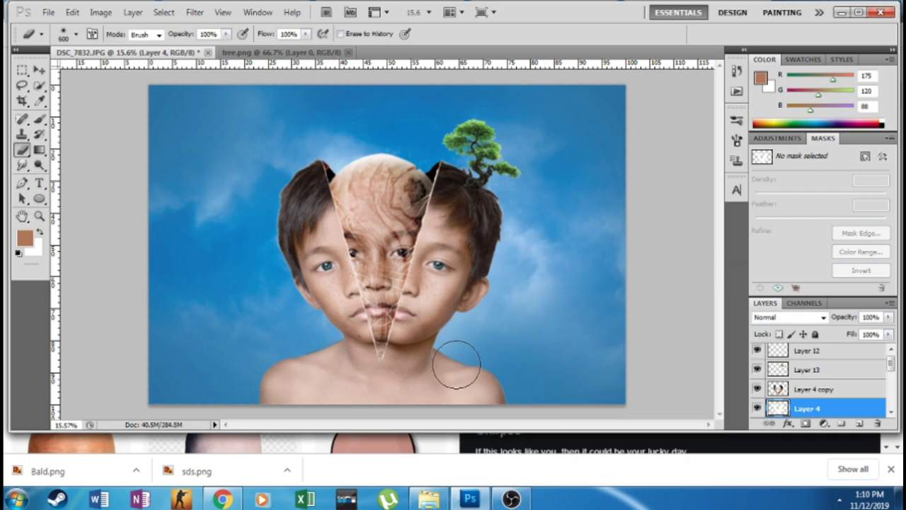
key("shift+r")
scroll(301, 165, "up", 1)
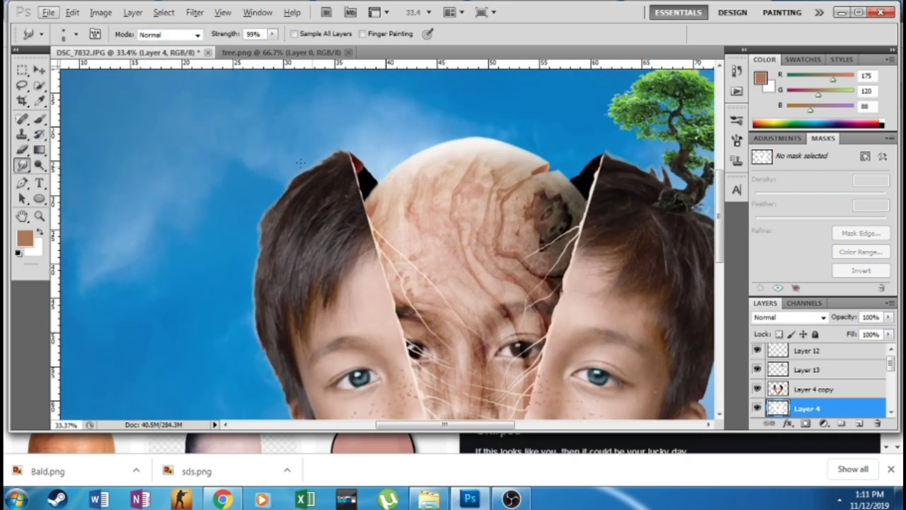
scroll(316, 167, "up", 1)
left_click_drag(316, 165, 281, 183)
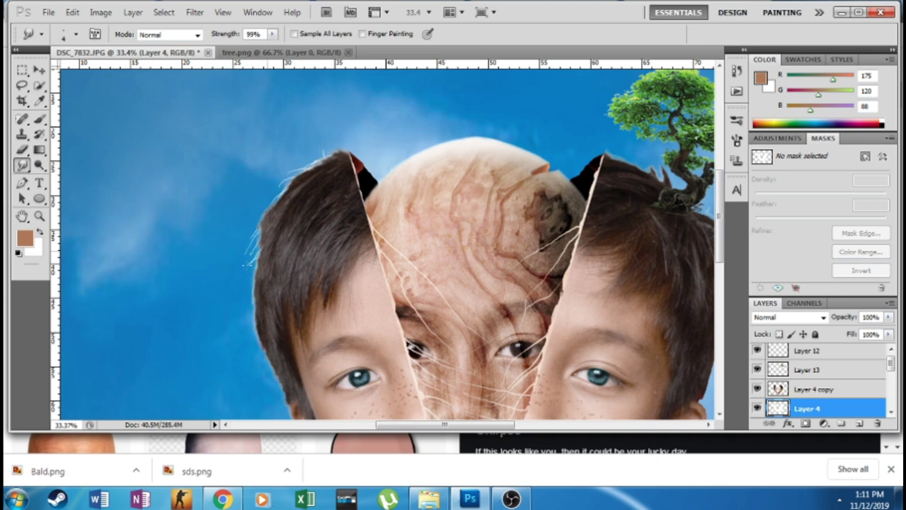
scroll(252, 327, "down", 1)
scroll(248, 411, "up", 2)
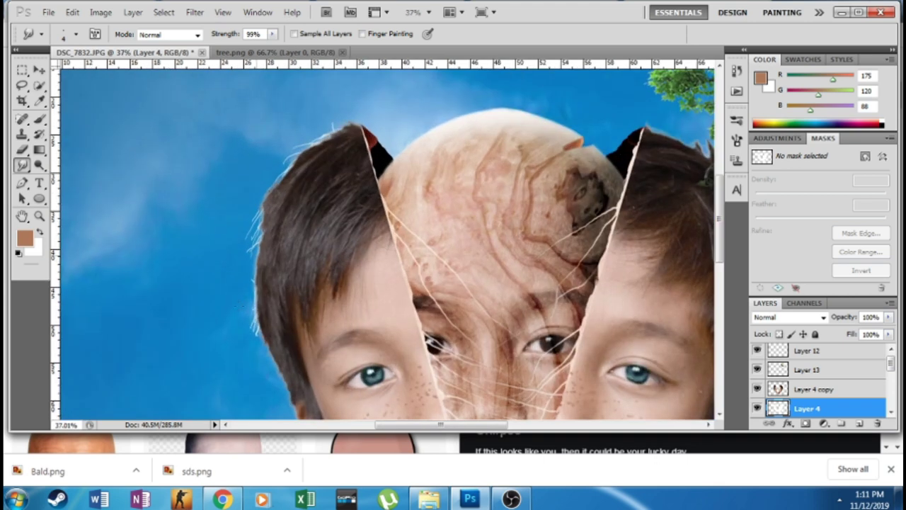
scroll(267, 265, "down", 3)
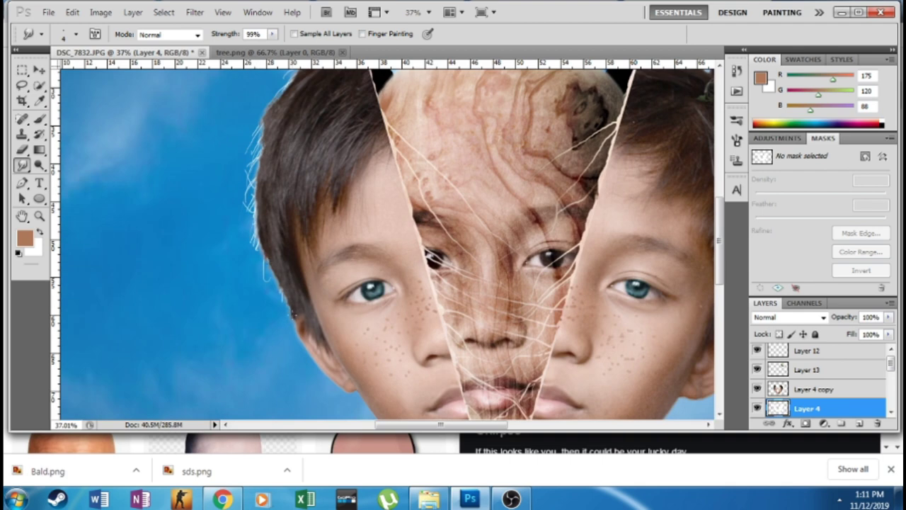
scroll(261, 269, "down", 2)
scroll(338, 175, "up", 3)
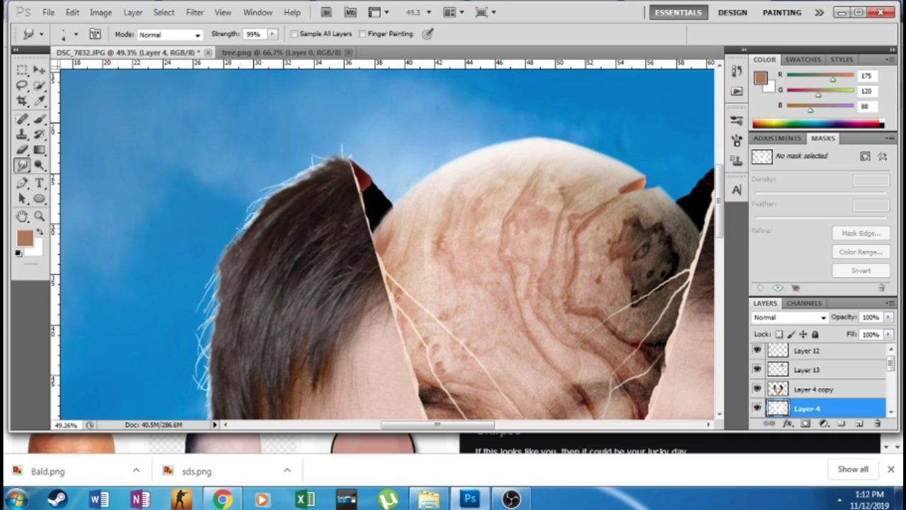
scroll(241, 225, "down", 3)
scroll(237, 184, "up", 3)
scroll(226, 202, "down", 3)
scroll(451, 147, "up", 2)
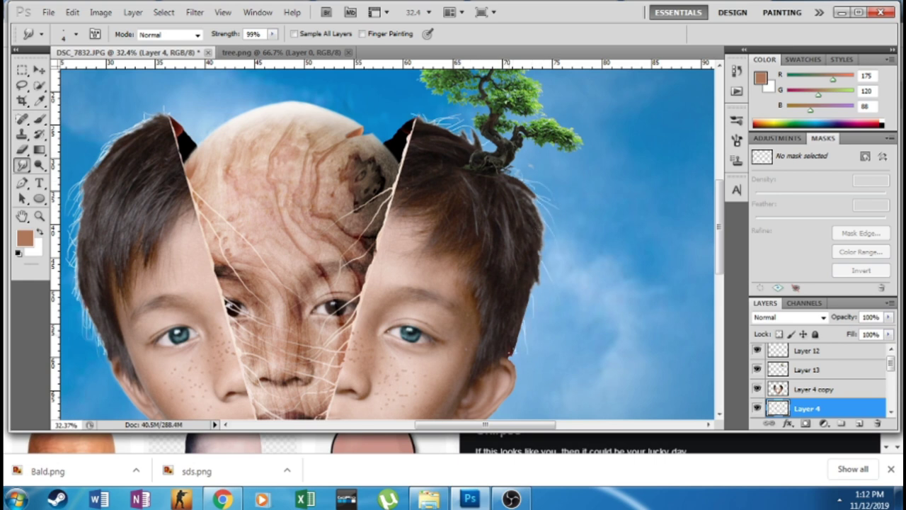
scroll(540, 287, "down", 2)
scroll(602, 233, "up", 1)
scroll(495, 181, "up", 1)
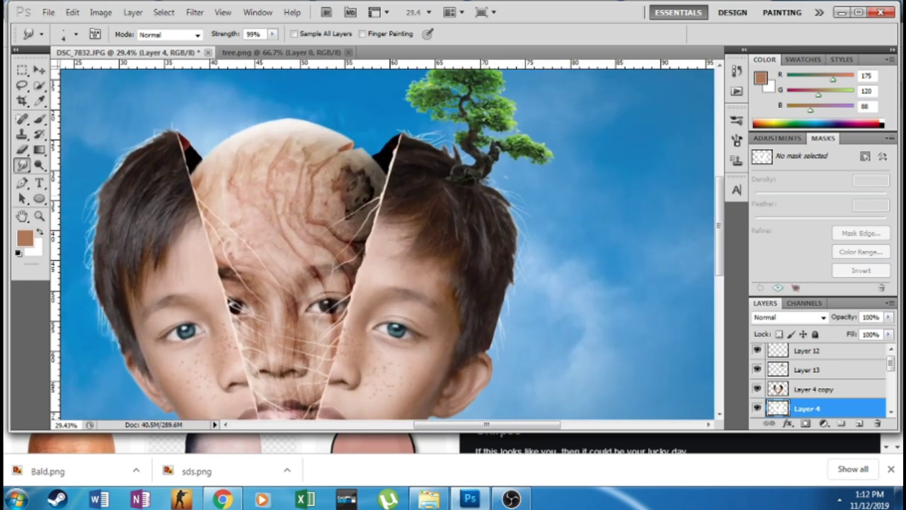
scroll(393, 141, "down", 2)
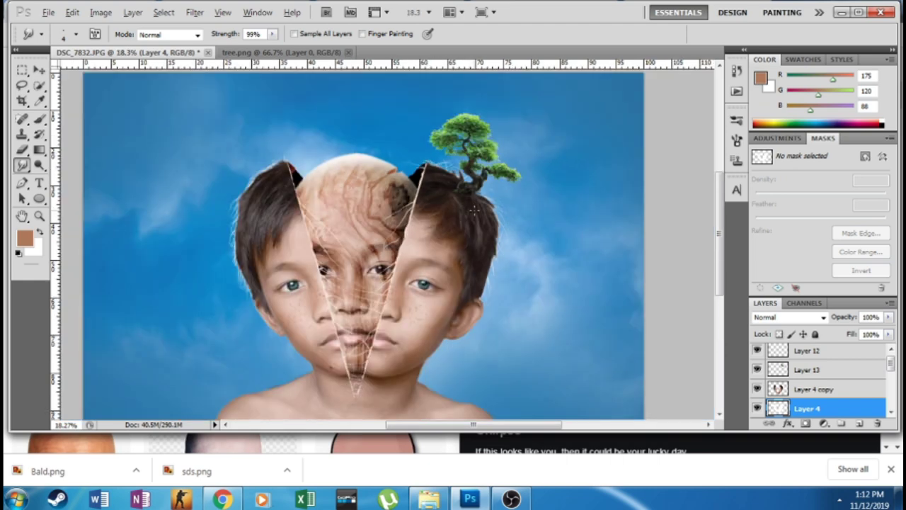
scroll(242, 146, "up", 1)
scroll(247, 116, "down", 2)
scroll(284, 232, "up", 2)
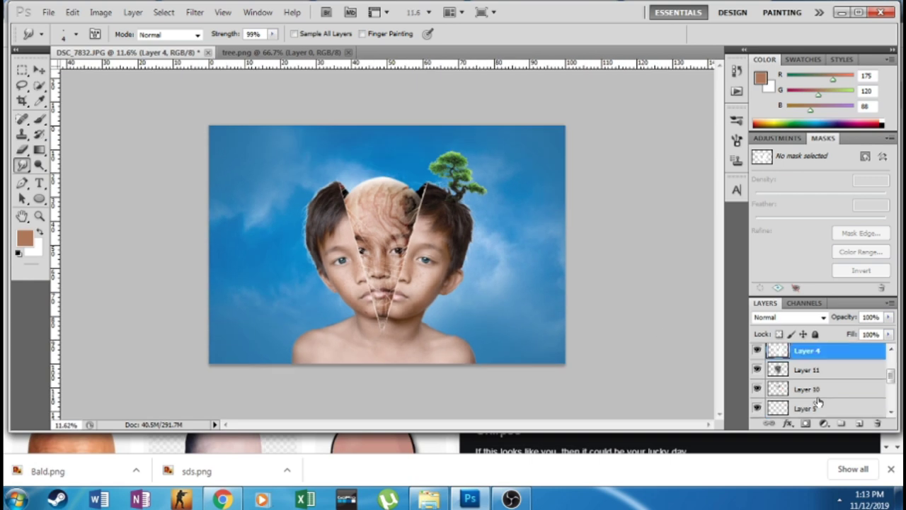
- Shift the sky's hue slightly, lower its saturation, and make white the foreground colour
left_click_drag(593, 364, 589, 364)
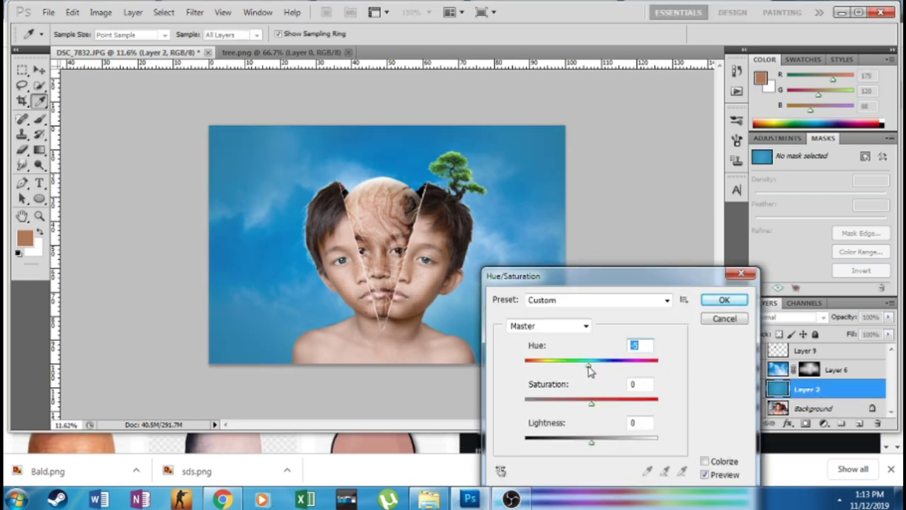
left_click_drag(591, 402, 571, 404)
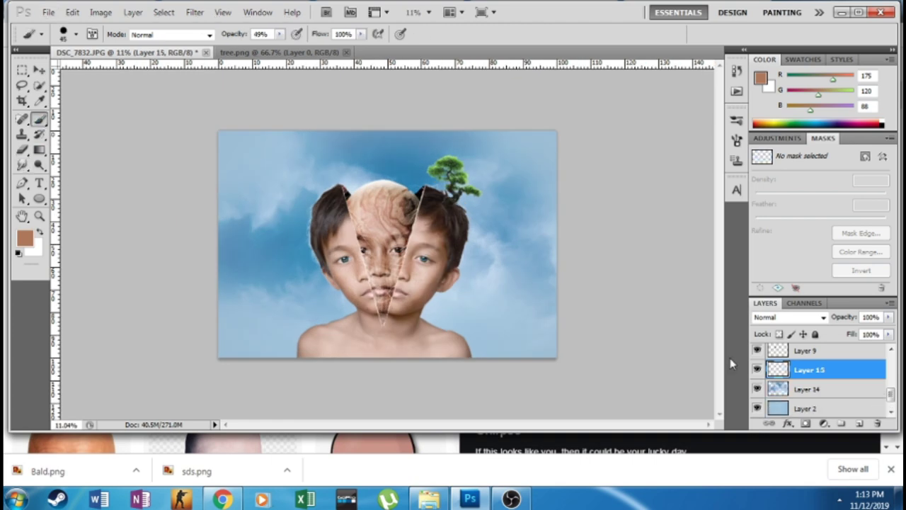
key("d")
key("x")
- Paint a soft white glow above the head with a 1700 px soft brush at 49% opacity
left_click(76, 34)
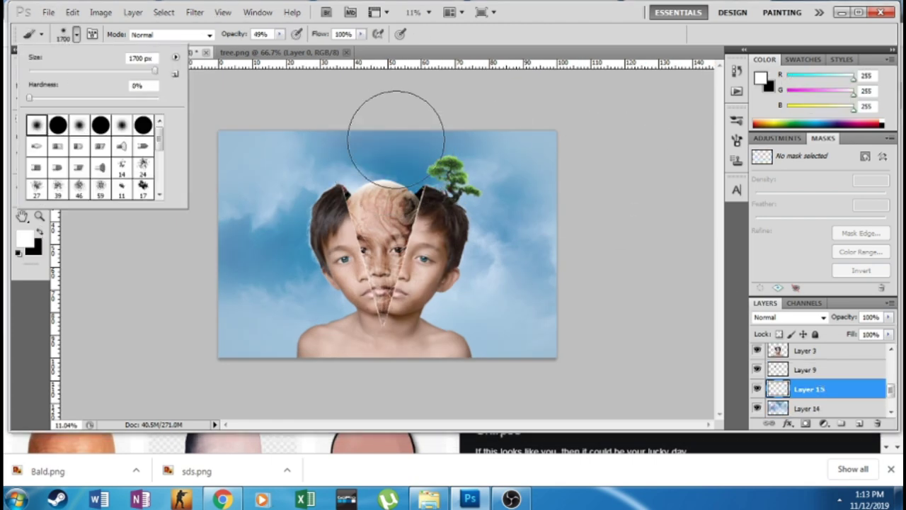
left_click_drag(395, 139, 481, 136)
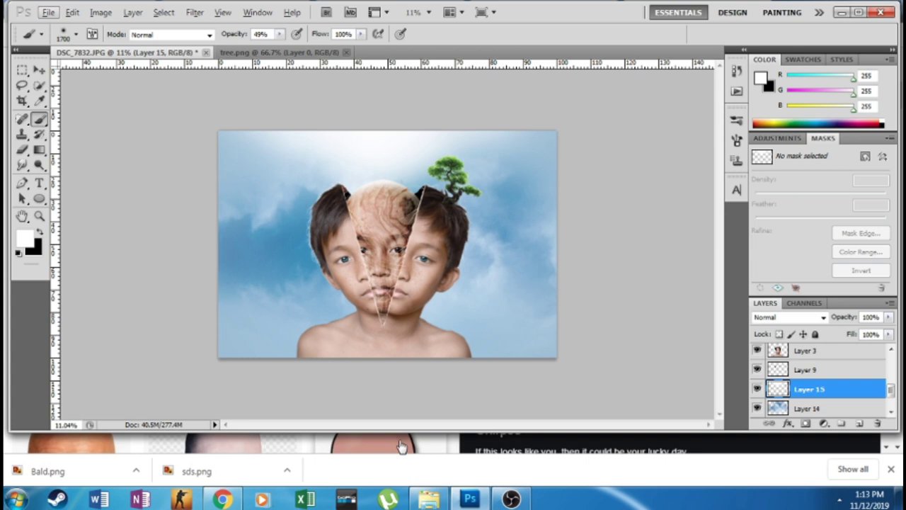
key("ctrl+minus")
key("ctrl+0")
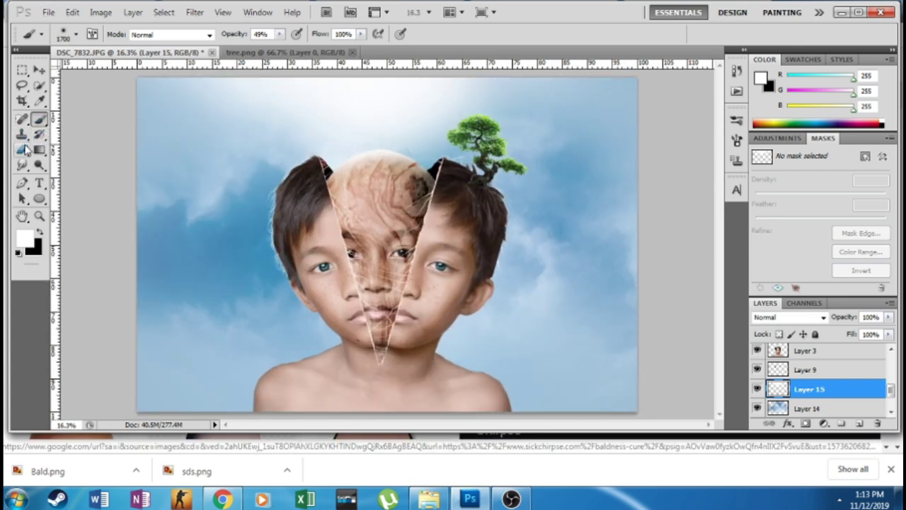
left_click(39, 164)
left_click(807, 351)
scroll(532, 391, "up", 2)
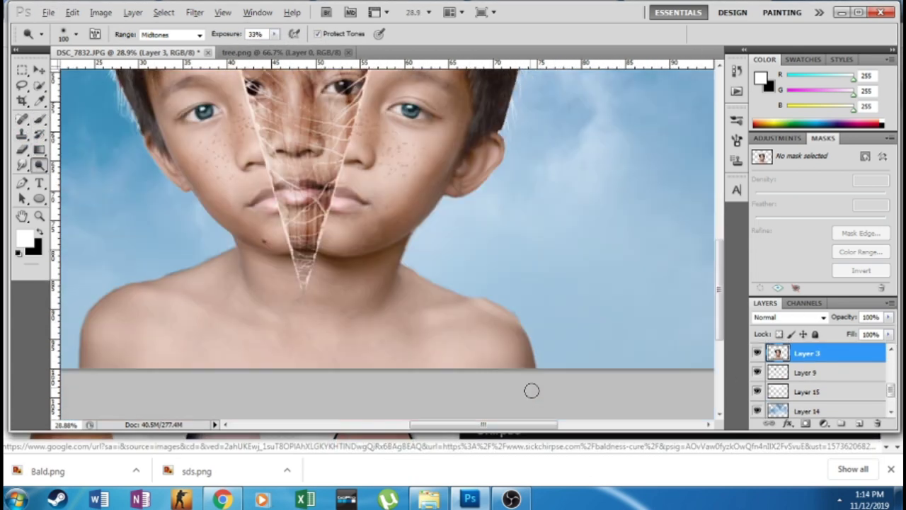
scroll(531, 390, "up", 1)
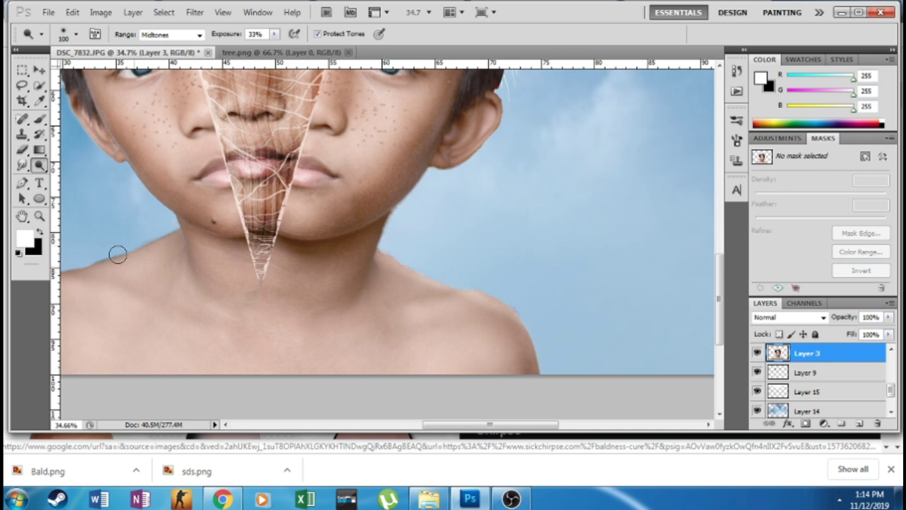
scroll(283, 358, "down", 3)
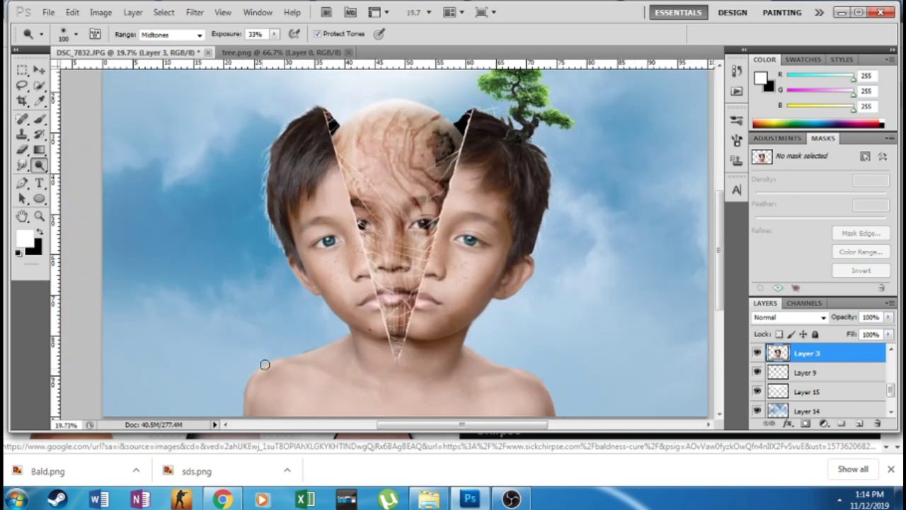
scroll(556, 403, "up", 2)
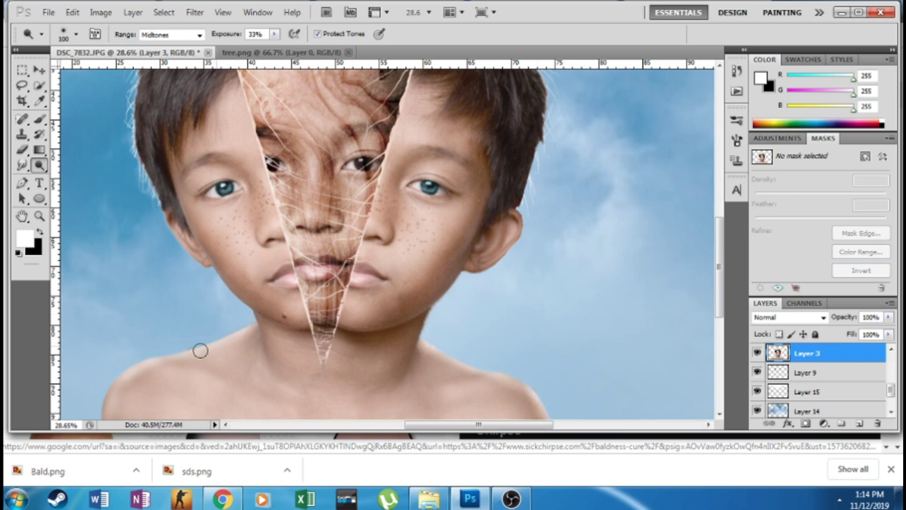
scroll(200, 350, "down", 2)
left_click(516, 309, "ctrl")
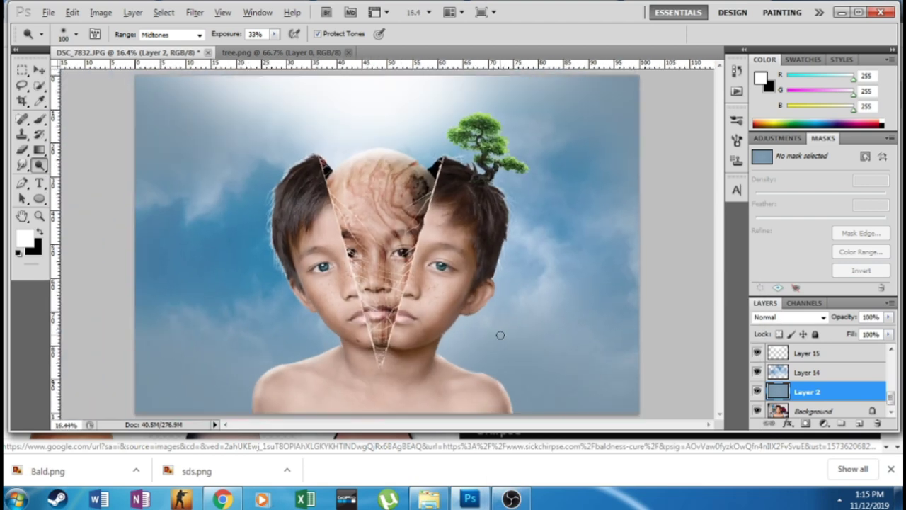
scroll(500, 335, "up", 1)
left_click(692, 364, "ctrl")
scroll(691, 364, "up", 1)
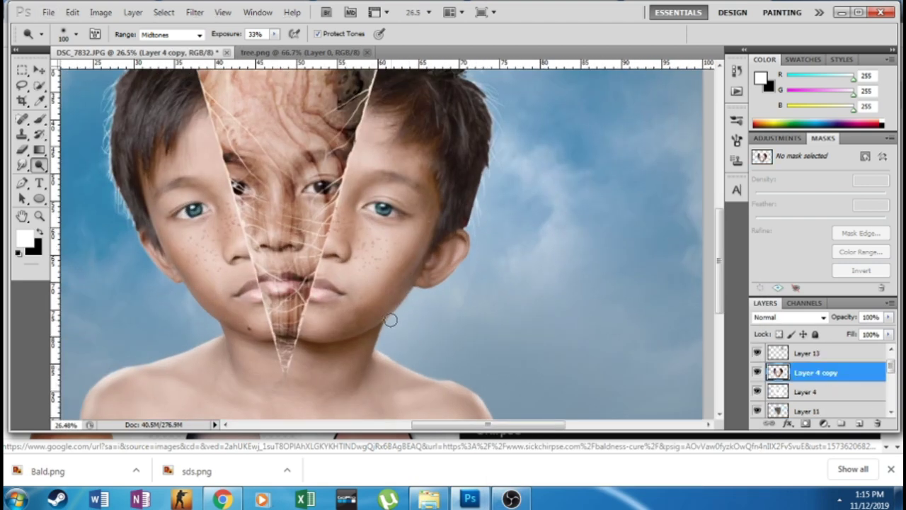